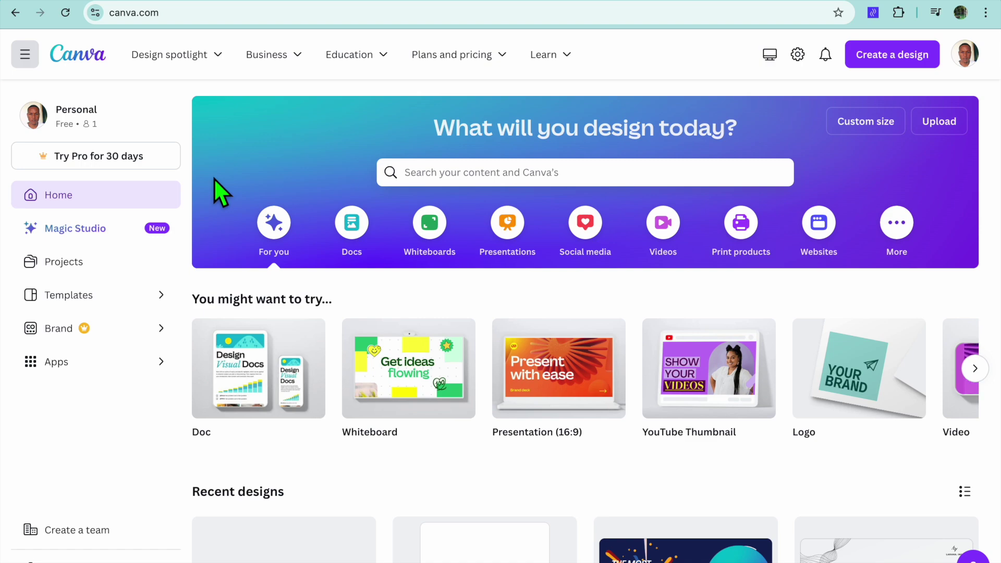
Open the home page search box to show recent searches like PDF and t-shirt
{"action": "left_click", "coordinate": [497, 191]}
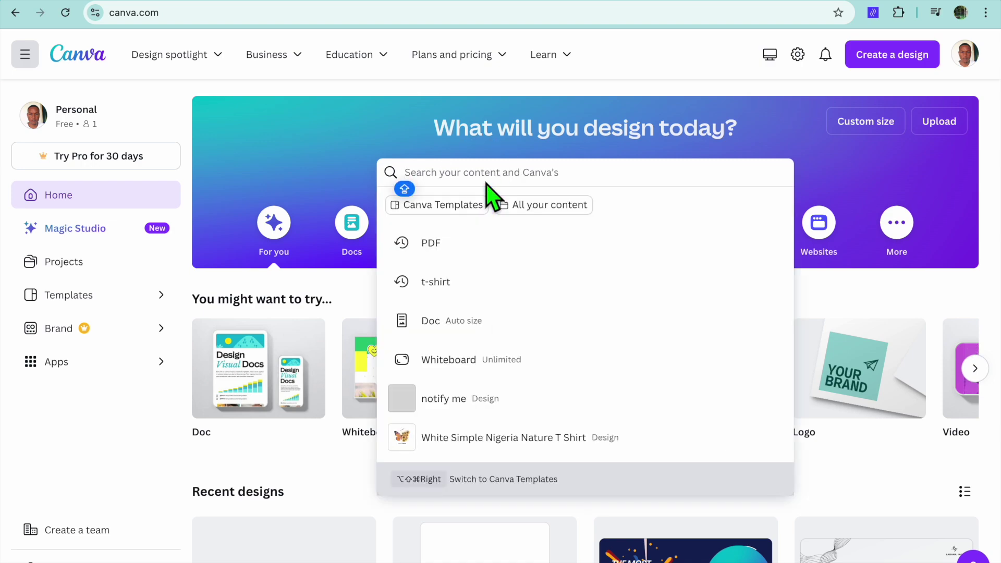
Pick the PDF suggestion and open the White Bordered Welcome Letter template as an A4 design
{"action": "left_click", "coordinate": [448, 243]}
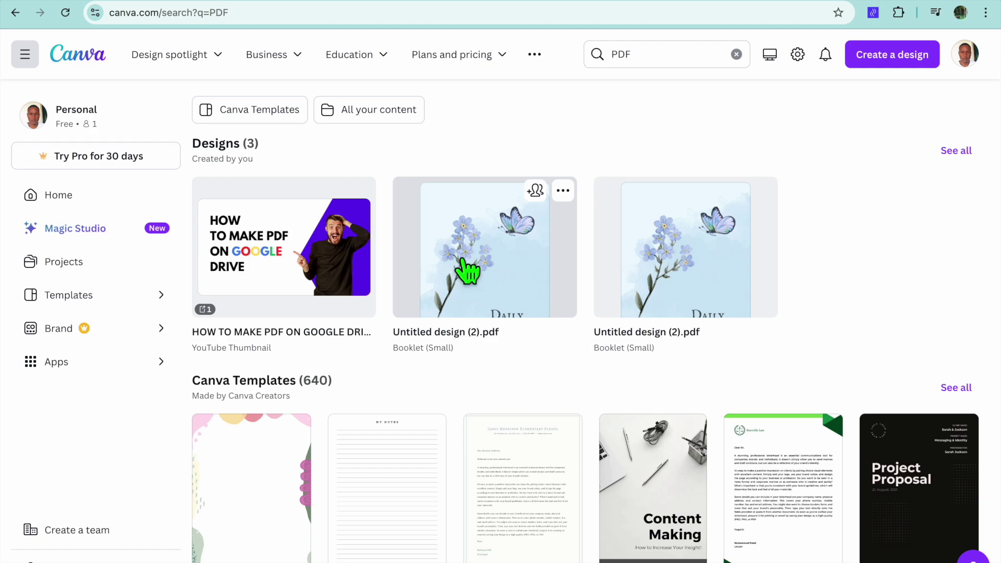
{"action": "scroll", "coordinate": [453, 255], "scroll_direction": "down", "scroll_amount": 3}
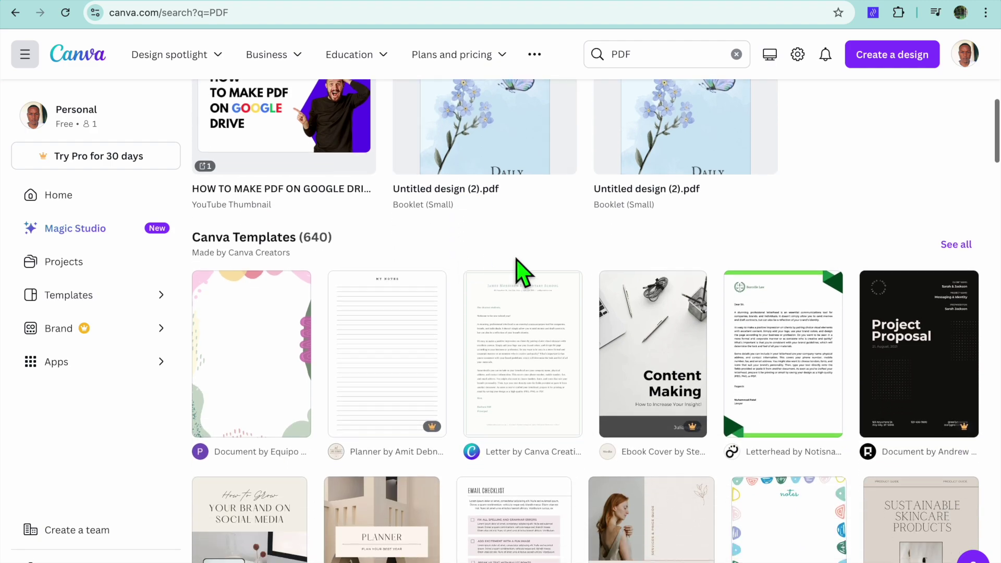
{"action": "left_click", "coordinate": [503, 334]}
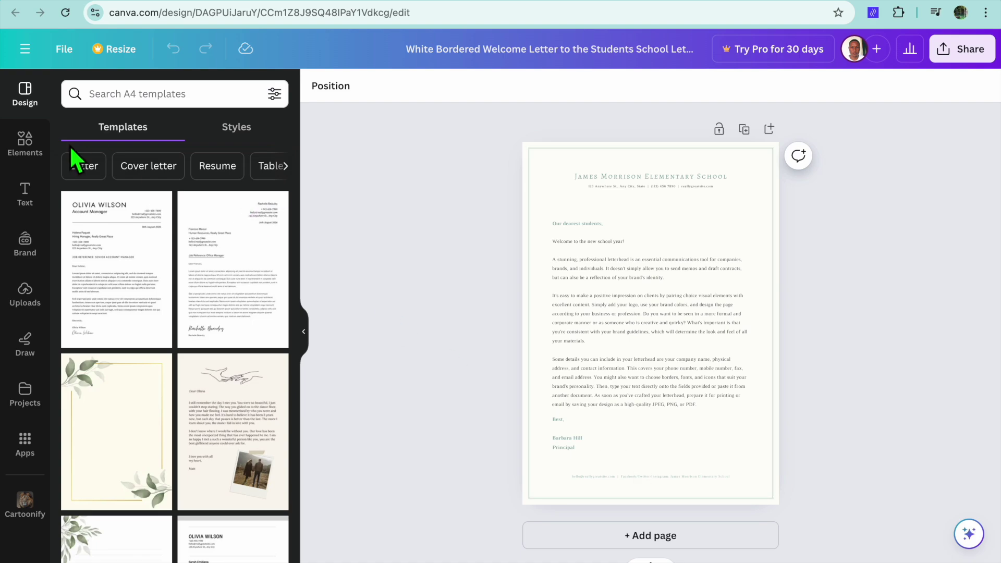
Search the graphics for 'BUTTON' and place the red rounded button near the letter's bottom
{"action": "left_click", "coordinate": [29, 150]}
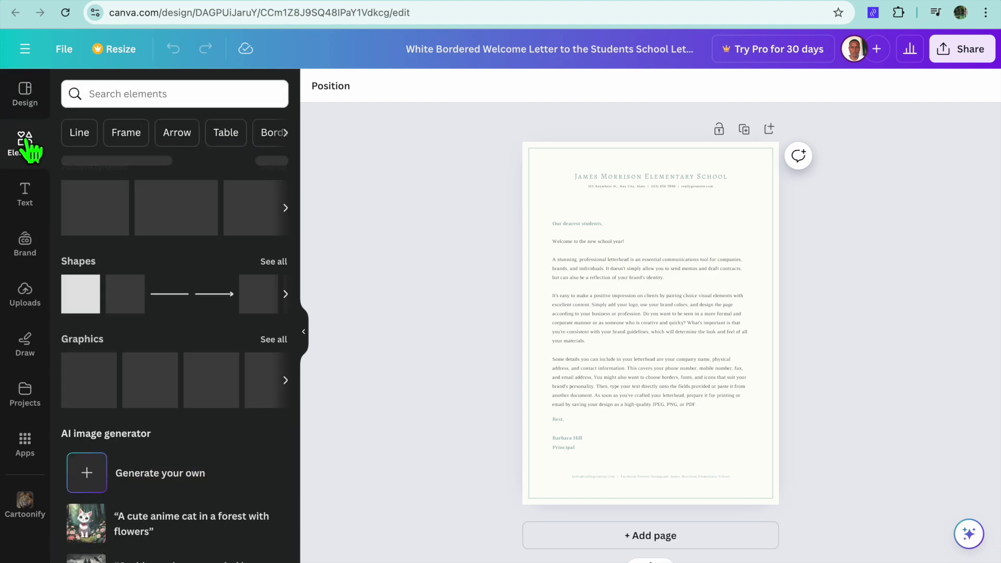
{"action": "left_click", "coordinate": [123, 99]}
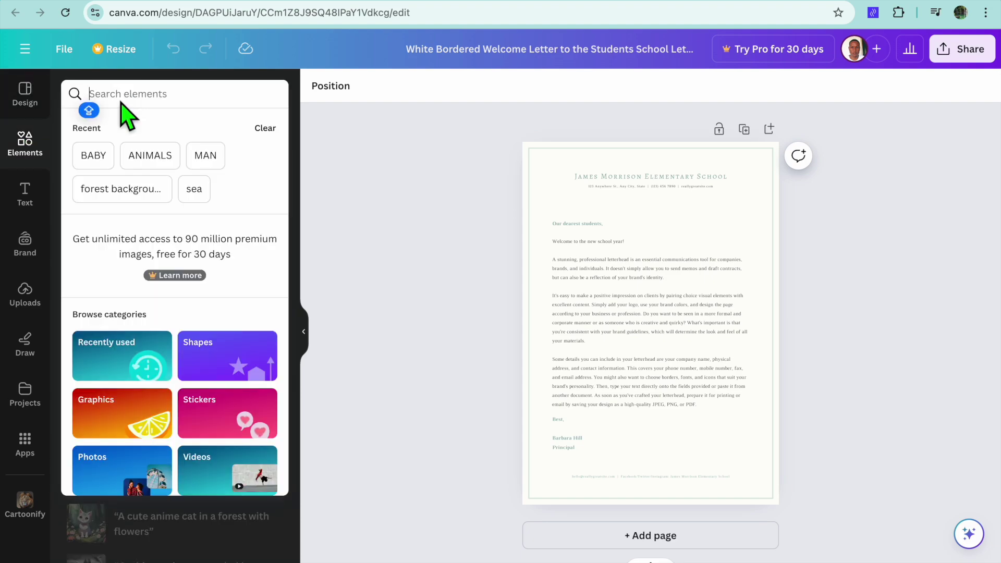
{"action": "type", "text": "BUTT"}
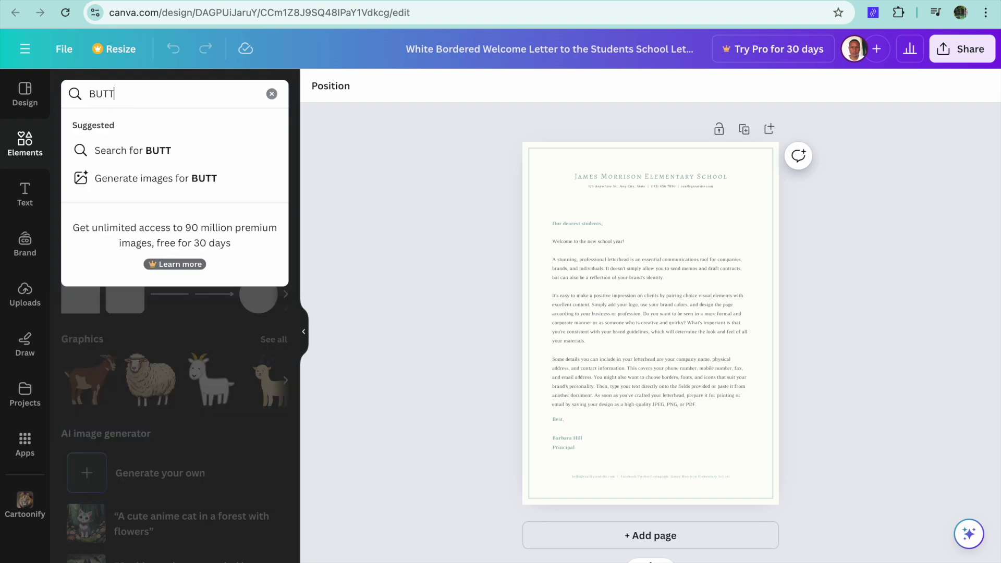
{"action": "type", "text": "ON"}
{"action": "key", "text": "Return"}
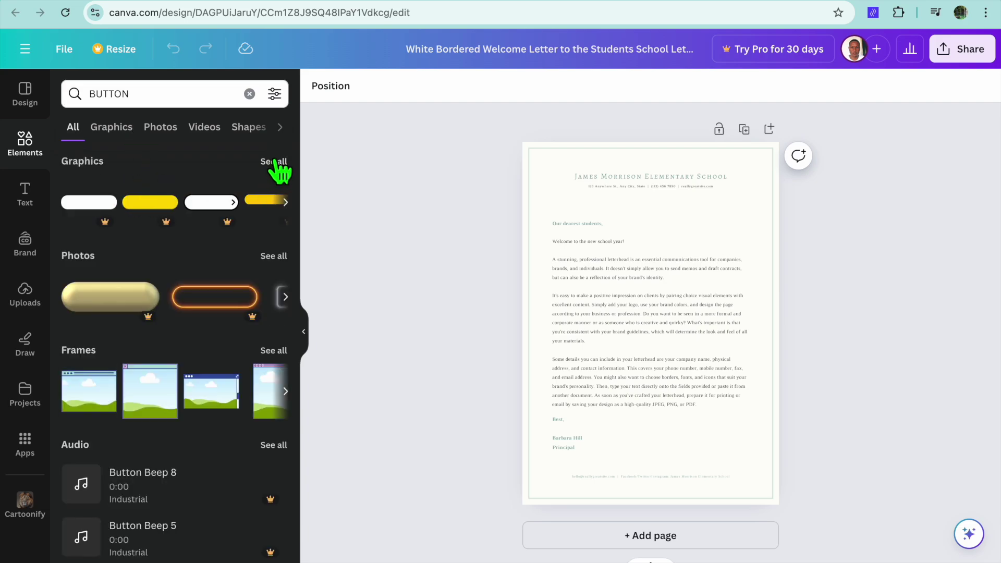
{"action": "left_click", "coordinate": [275, 163]}
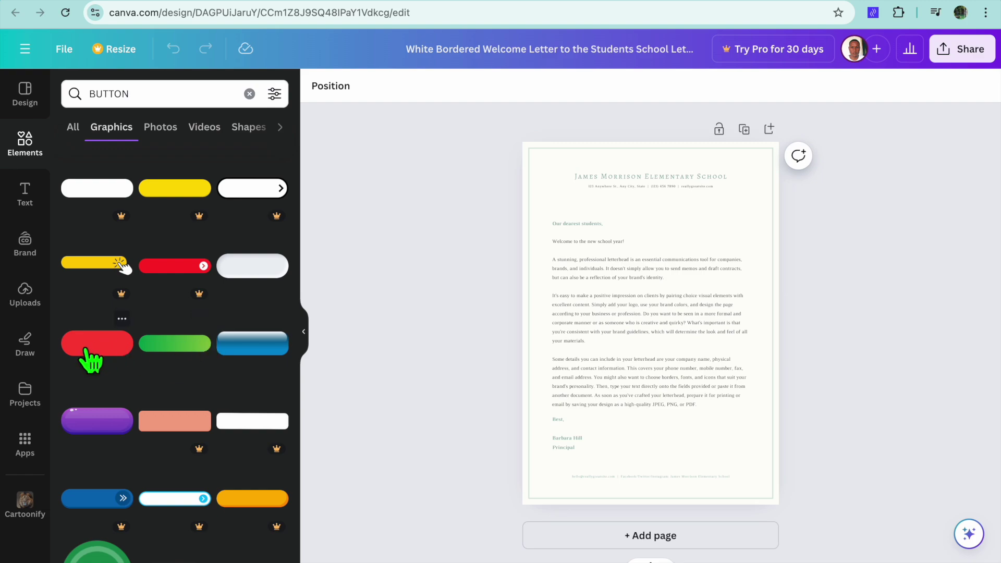
{"action": "left_click_drag", "start_coordinate": [91, 360], "coordinate": [677, 475]}
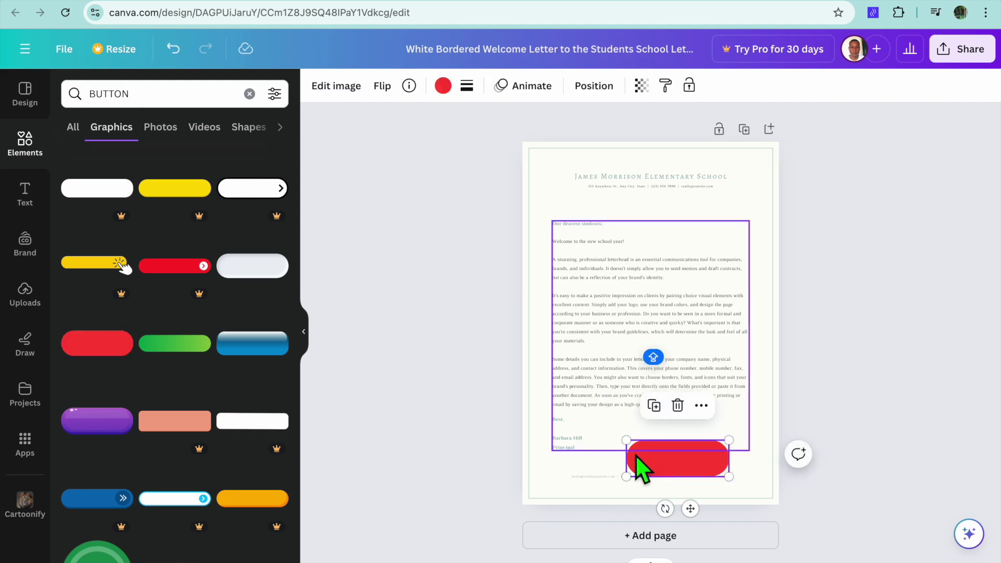
Shrink the red button graphic to a small pill below the letter's closing
{"action": "left_click_drag", "start_coordinate": [626, 441], "coordinate": [634, 444]}
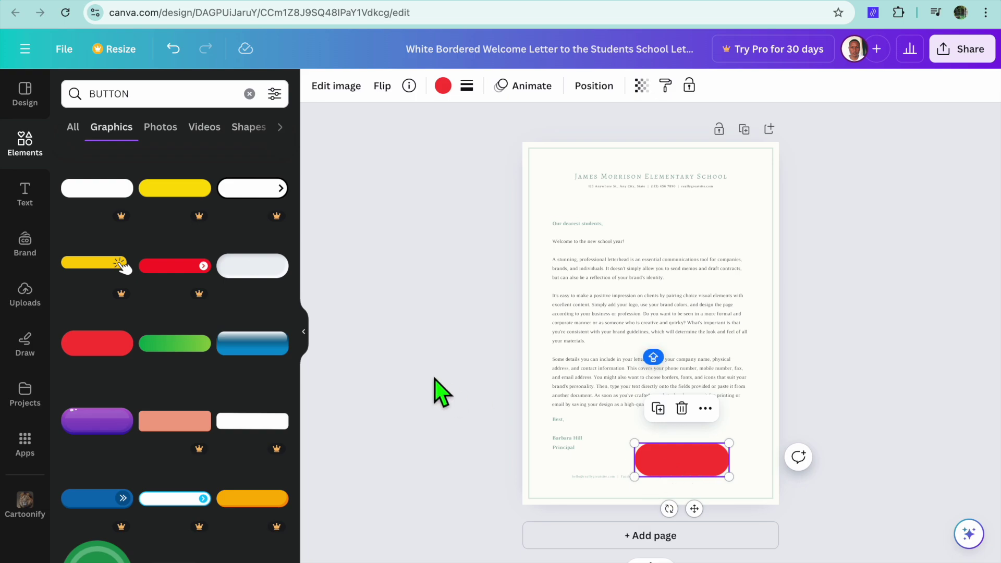
{"action": "left_click", "coordinate": [24, 201]}
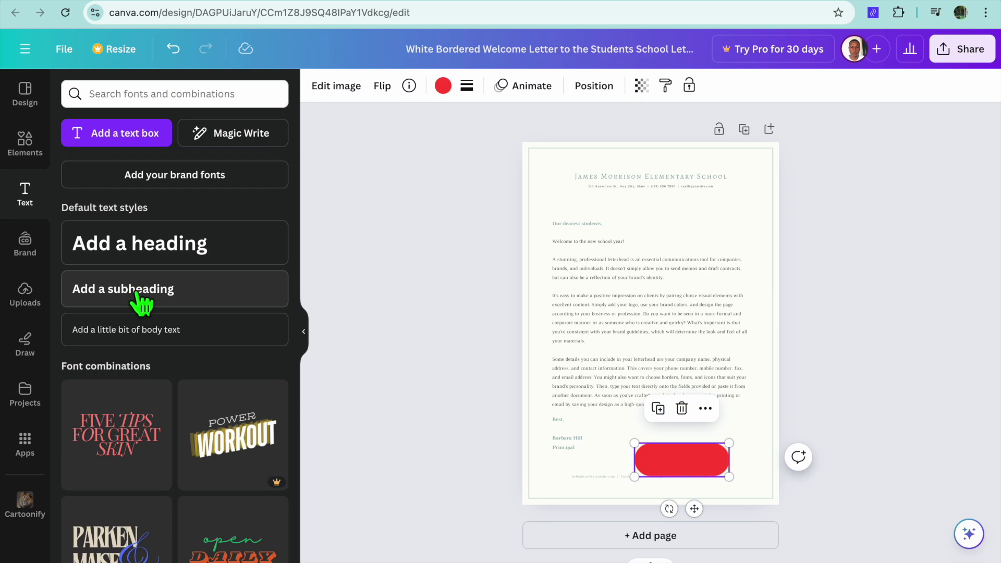
Add a narrowed subheading reading 'CLICK' and centre it on the red button
{"action": "left_click_drag", "start_coordinate": [127, 299], "coordinate": [667, 464]}
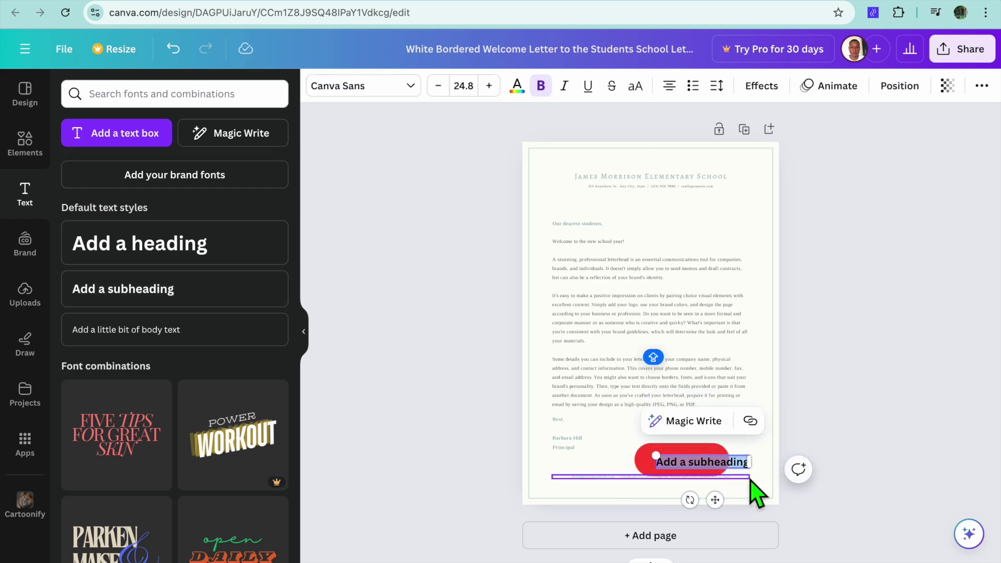
{"action": "left_click_drag", "start_coordinate": [766, 469], "coordinate": [756, 471]}
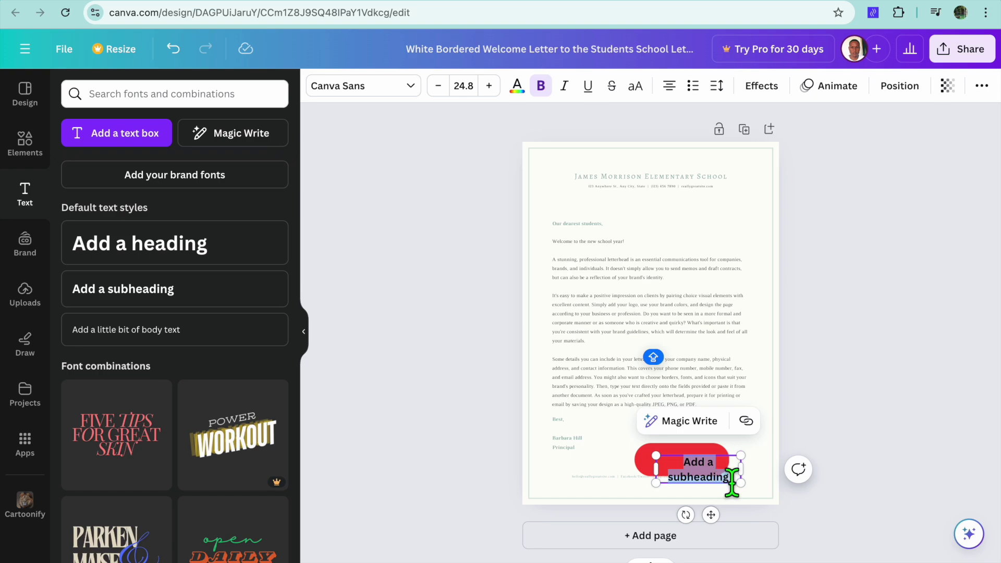
{"action": "type", "text": "CL"}
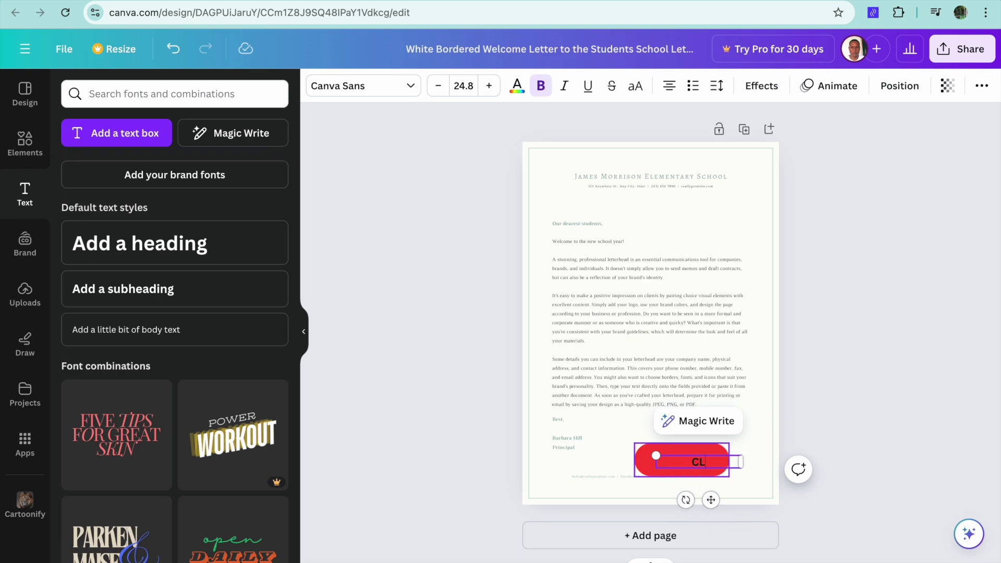
{"action": "type", "text": "ICK"}
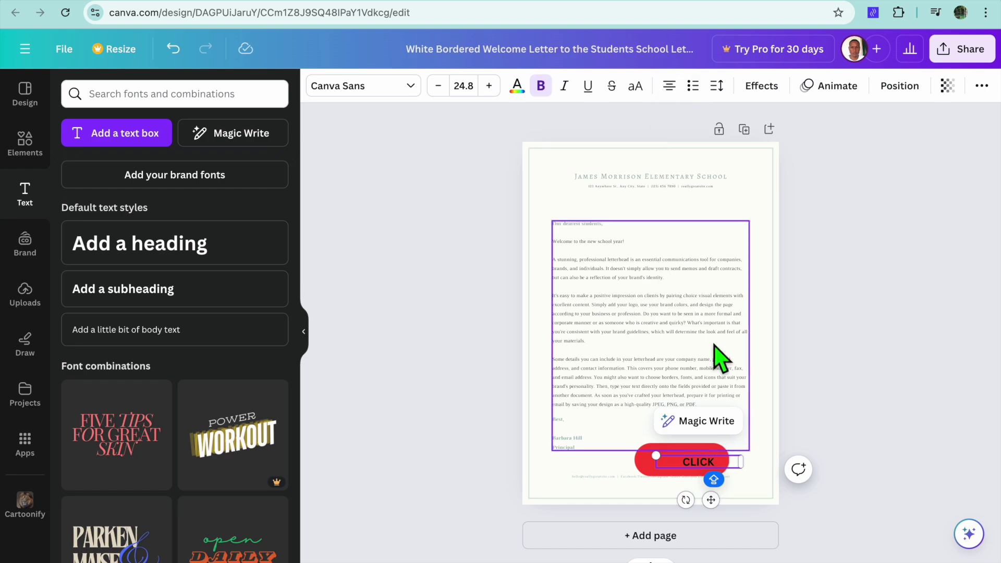
{"action": "left_click", "coordinate": [761, 472]}
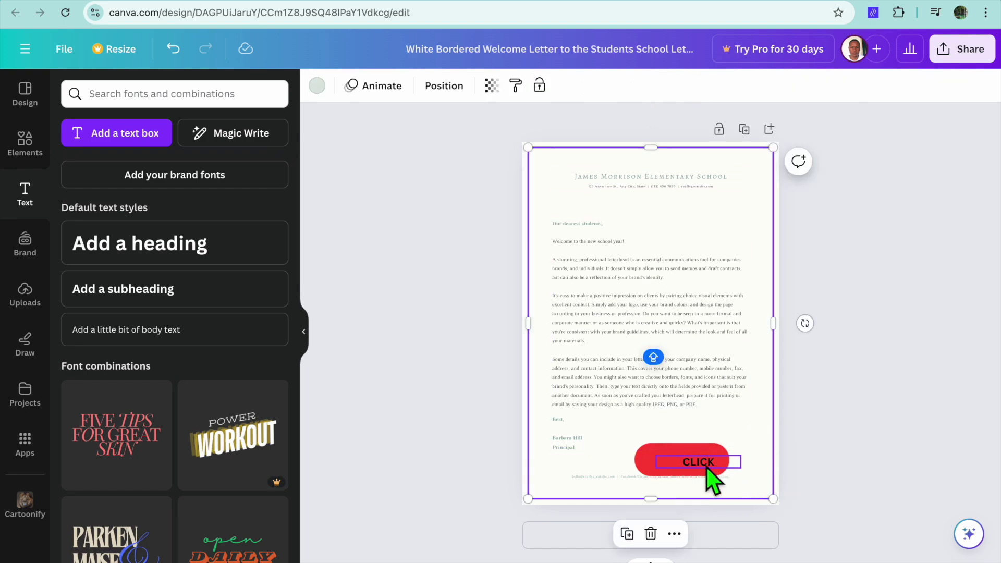
{"action": "left_click_drag", "start_coordinate": [710, 476], "coordinate": [698, 471]}
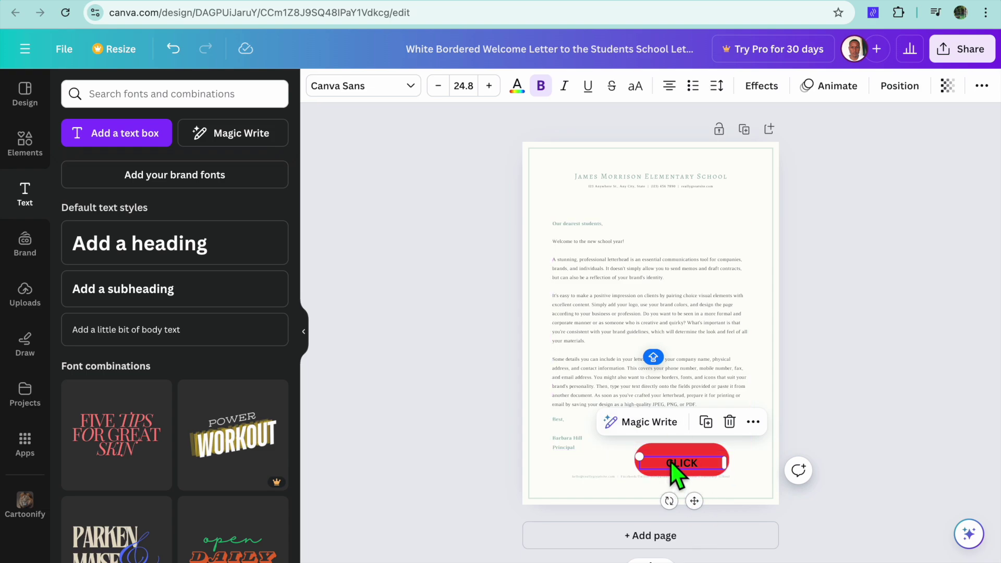
{"action": "left_click", "coordinate": [672, 461]}
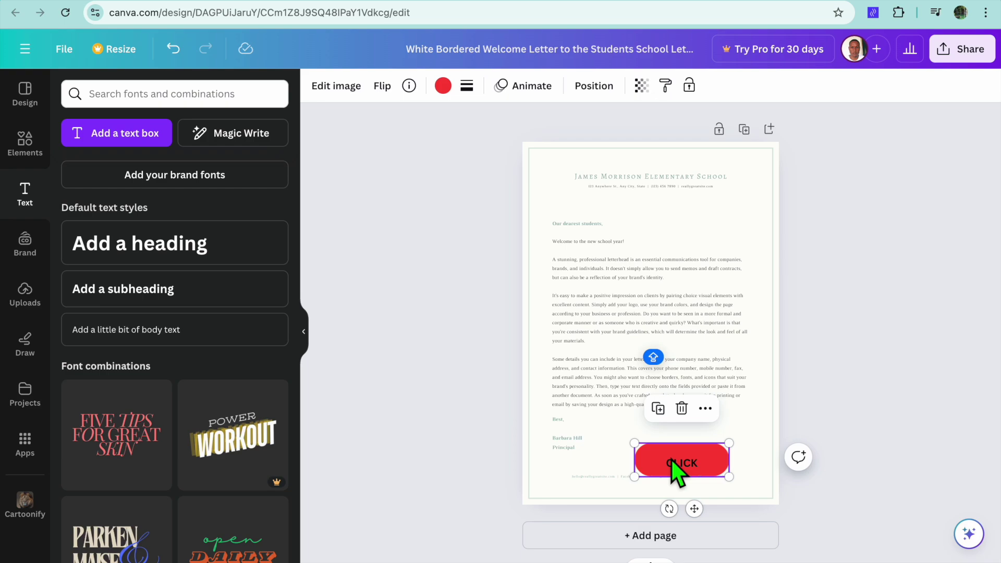
Open the Link entry box for the red button, then open a new browser tab
{"action": "left_click", "coordinate": [703, 409]}
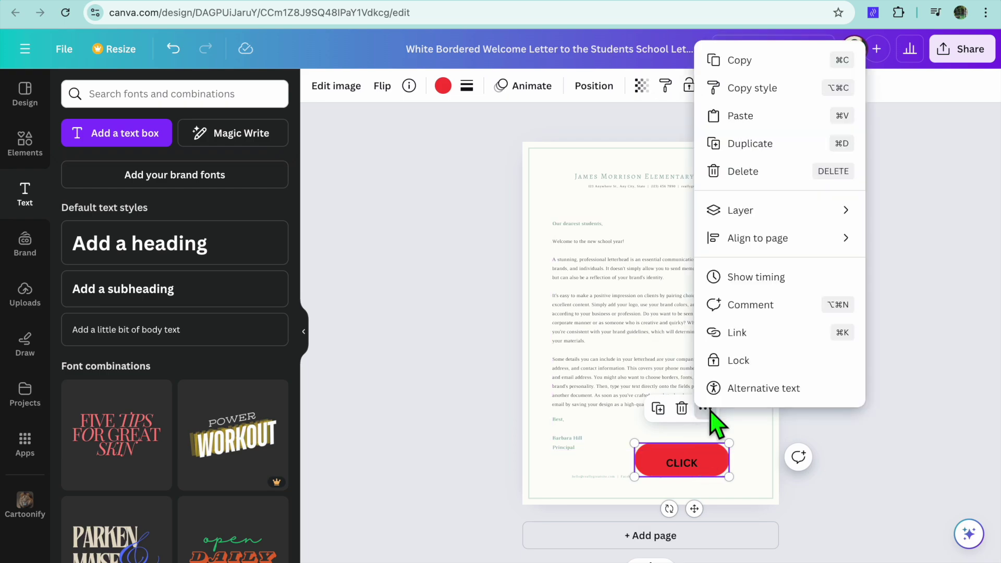
{"action": "left_click", "coordinate": [769, 333]}
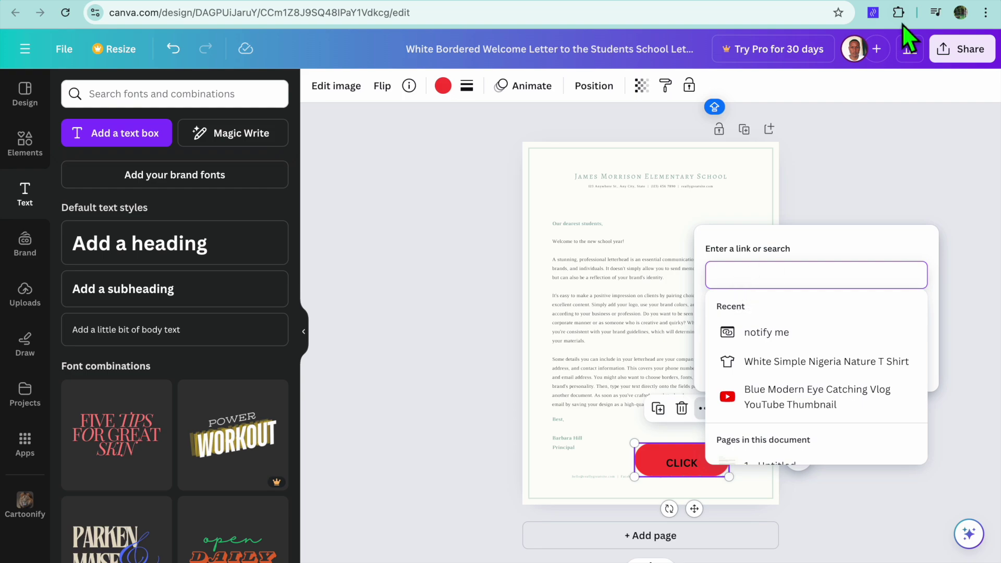
{"action": "key", "text": "ctrl+t"}
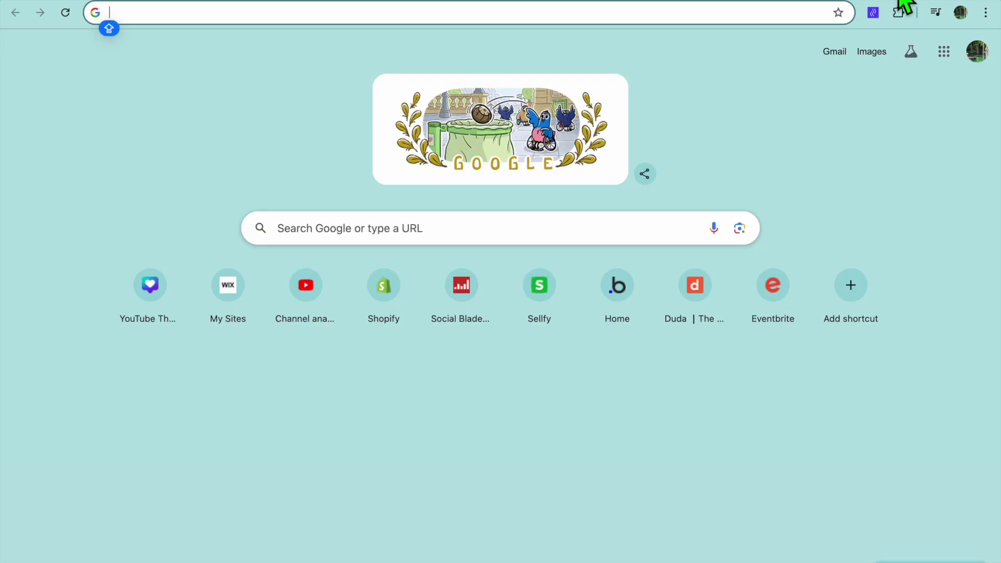
Find the ESPN soccer page, copy its espn.com/soccer/ address, and return to Canva
{"action": "type", "text": "ES"}
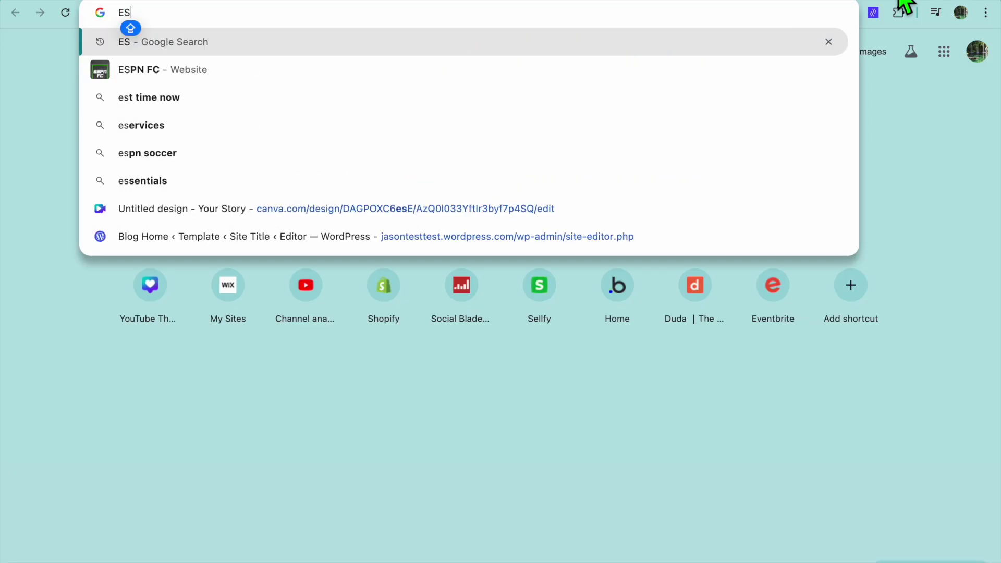
{"action": "left_click", "coordinate": [573, 72]}
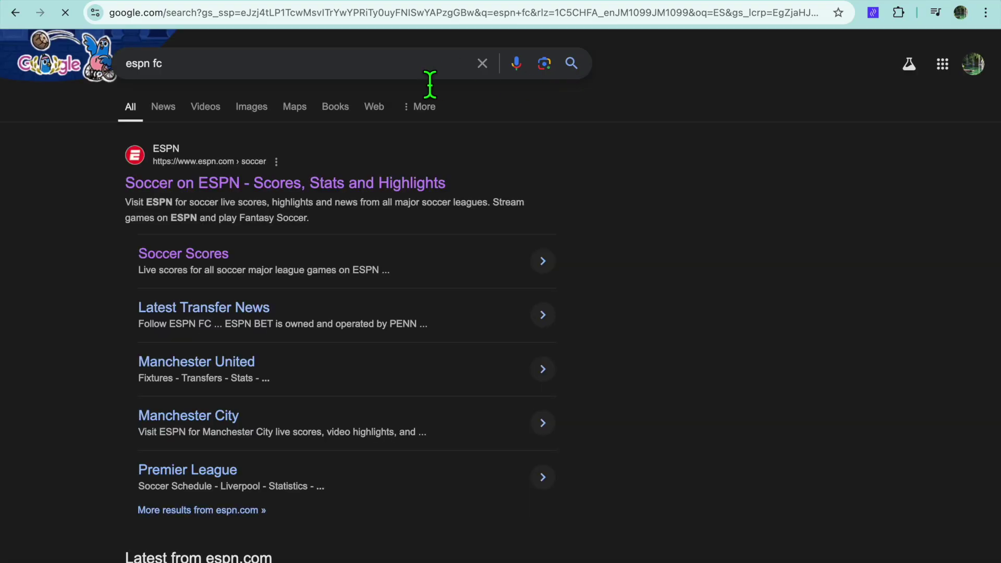
{"action": "left_click", "coordinate": [316, 180]}
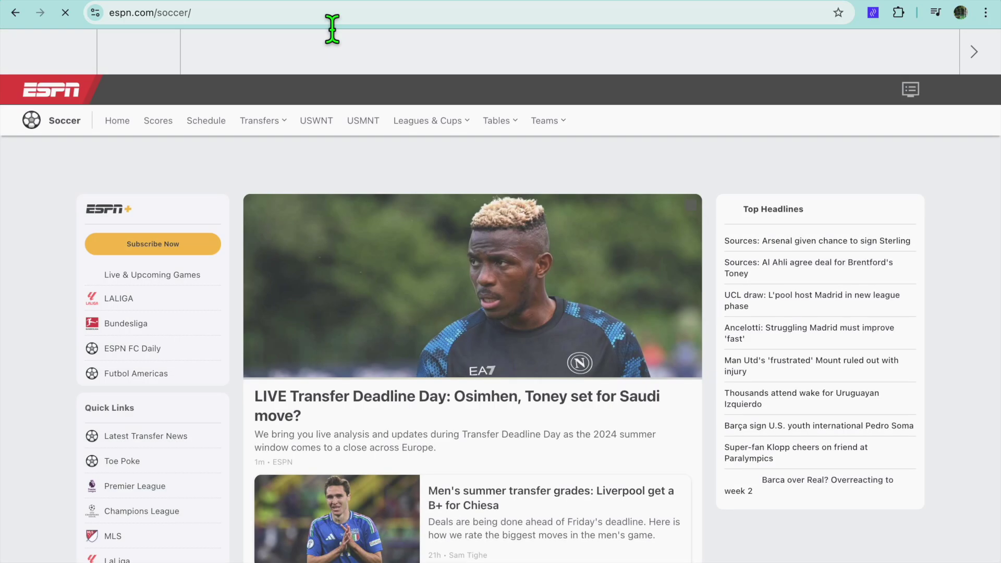
{"action": "left_click", "coordinate": [332, 24]}
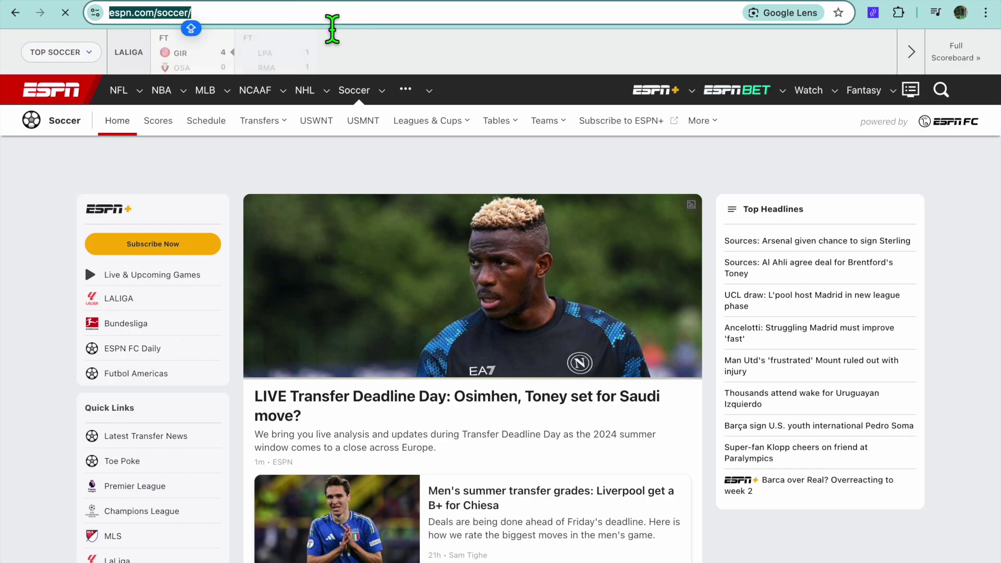
{"action": "right_click", "coordinate": [336, 18]}
{"action": "left_click", "coordinate": [342, 130]}
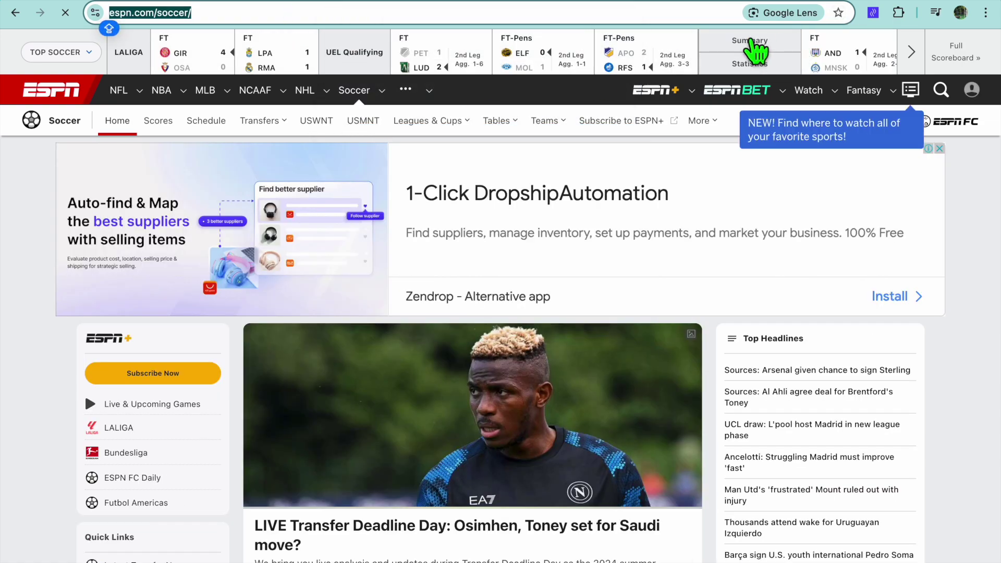
{"action": "left_click", "coordinate": [780, 5]}
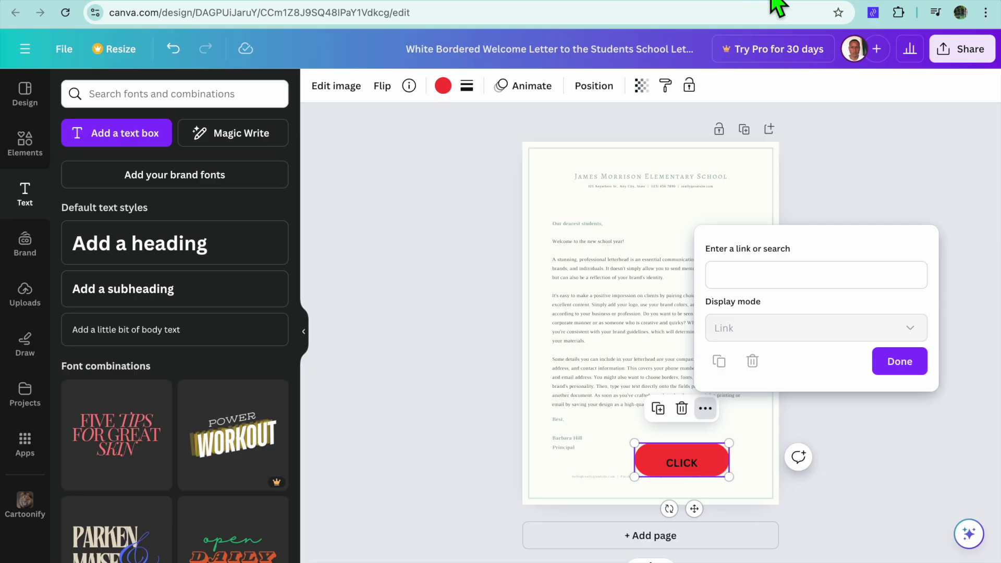
{"action": "left_click", "coordinate": [763, 284]}
{"action": "right_click", "coordinate": [755, 277]}
{"action": "left_click", "coordinate": [784, 377]}
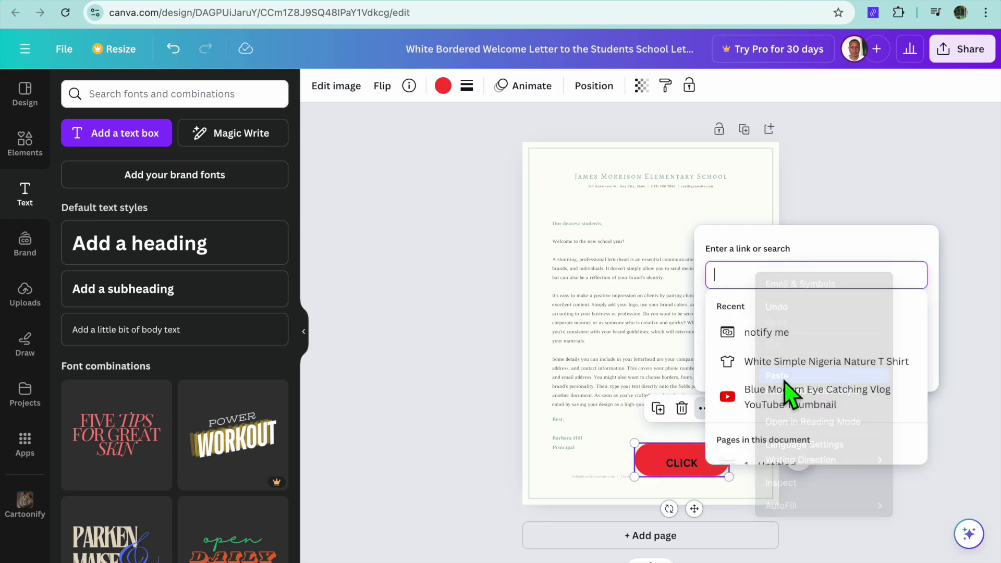
{"action": "left_click", "coordinate": [907, 370]}
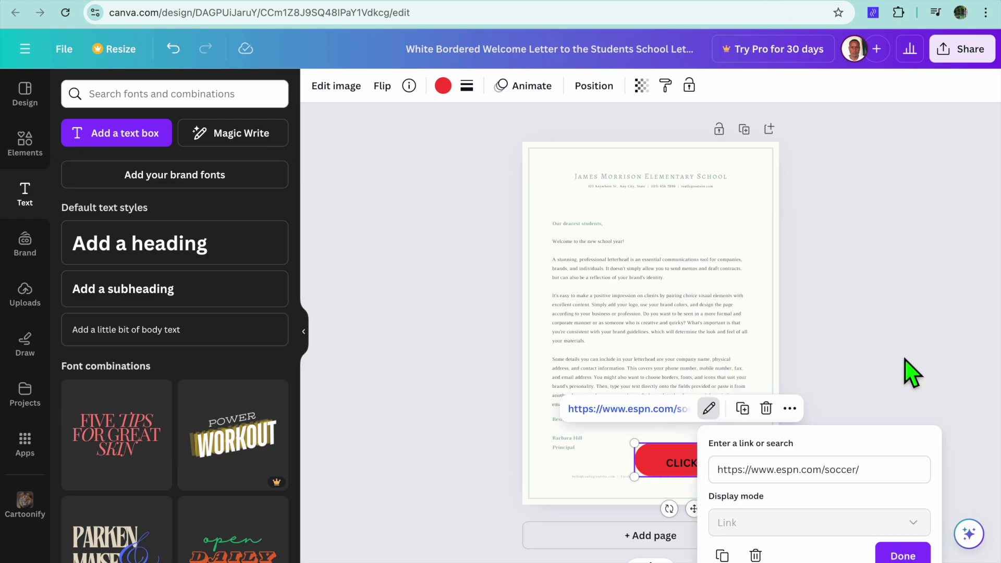
{"action": "left_click", "coordinate": [902, 555]}
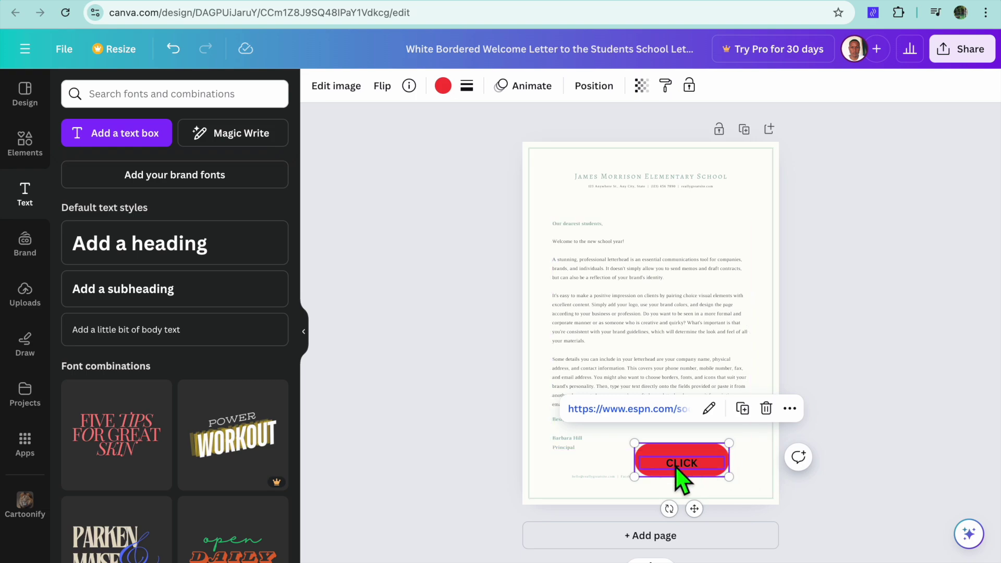
Reselect the CLICK button and delete its ESPN soccer link
{"action": "left_click", "coordinate": [675, 453]}
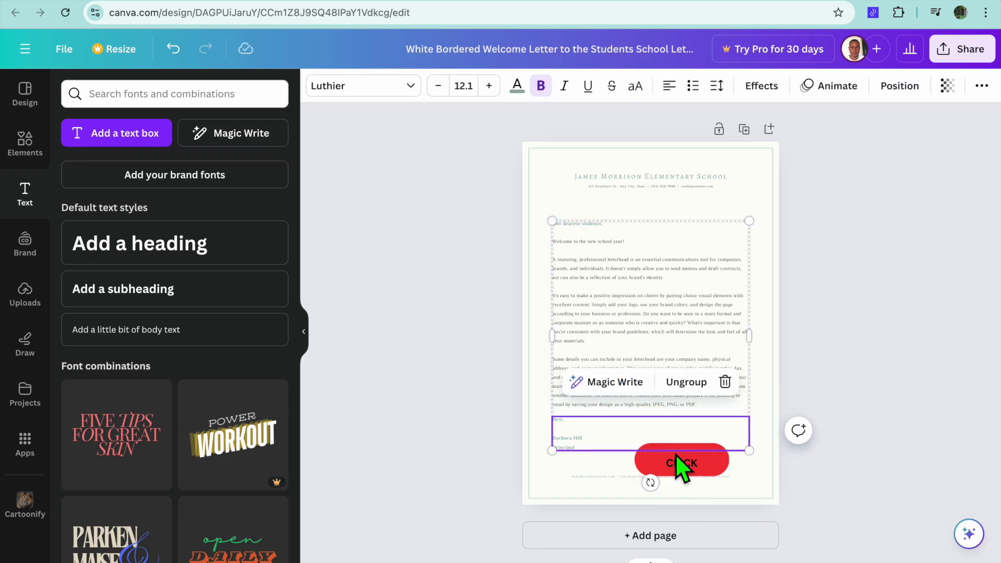
{"action": "left_click", "coordinate": [655, 461]}
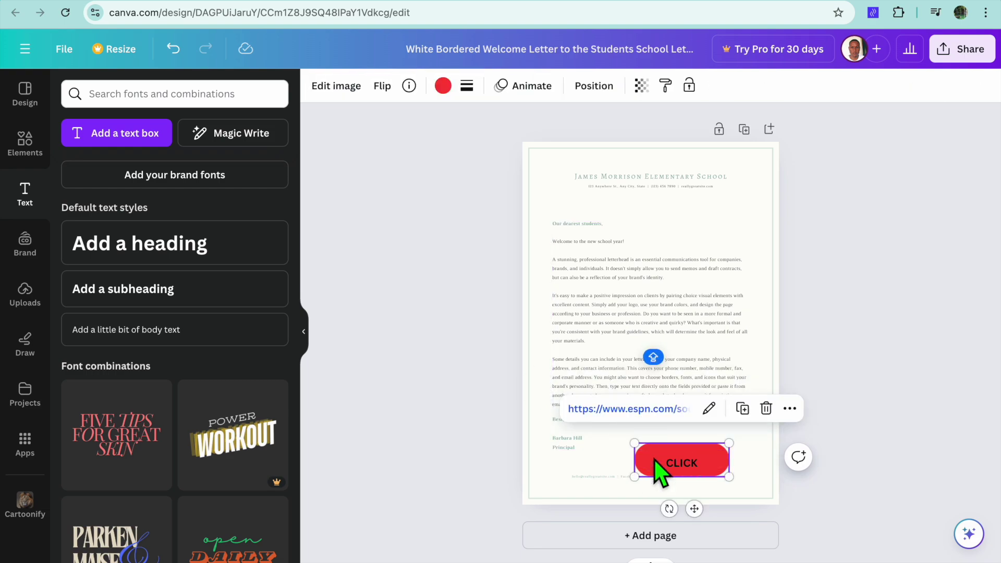
{"action": "left_click", "coordinate": [790, 409]}
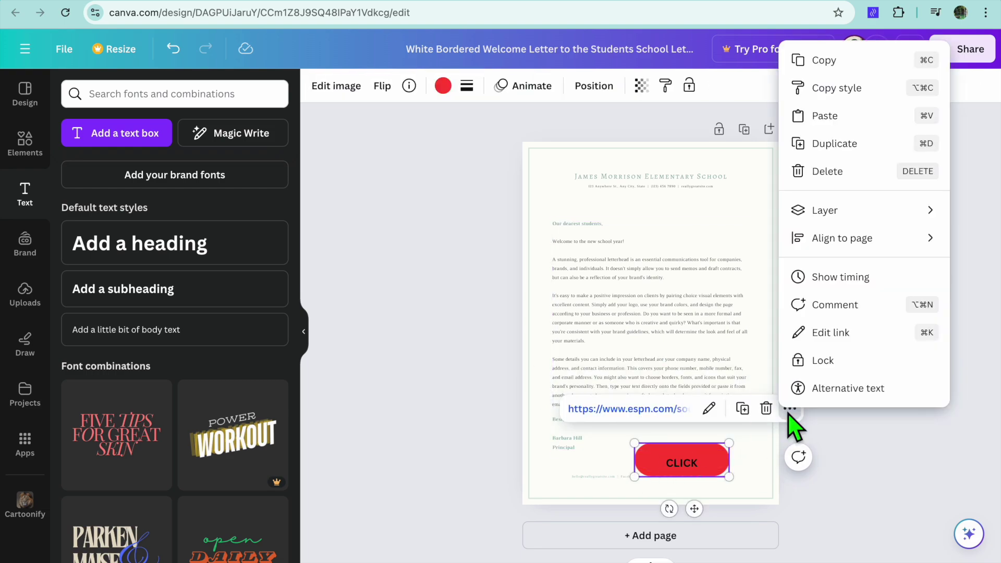
{"action": "left_click", "coordinate": [855, 334]}
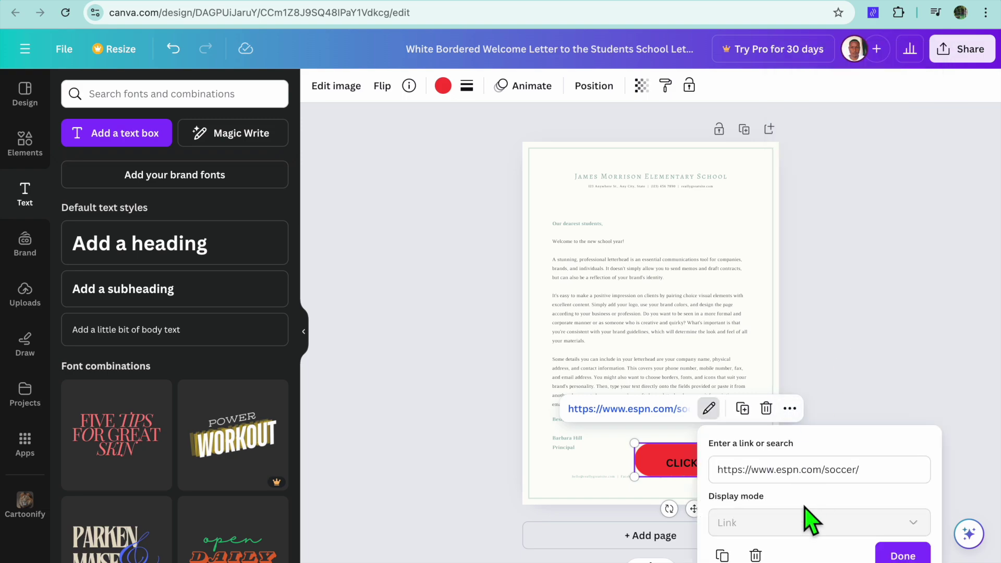
{"action": "left_click", "coordinate": [755, 555]}
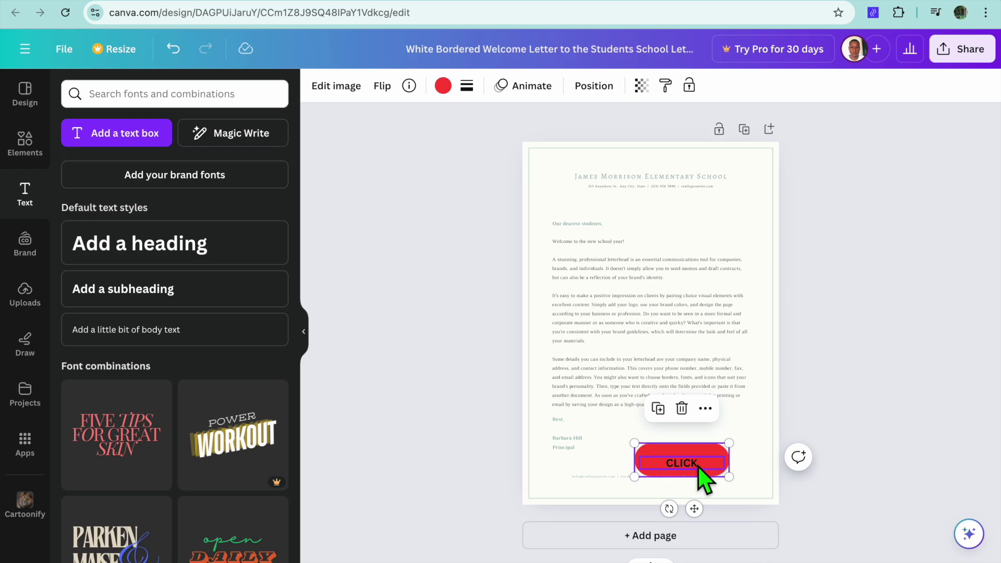
Reopen the button's empty link box listing recent designs and page 1 - Untitled
{"action": "left_click", "coordinate": [705, 408]}
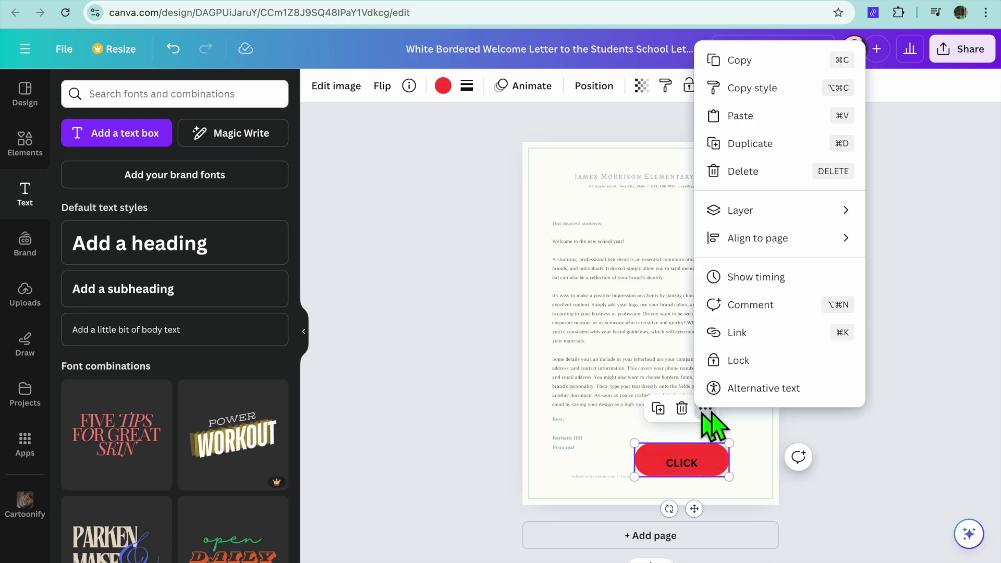
{"action": "left_click", "coordinate": [800, 333]}
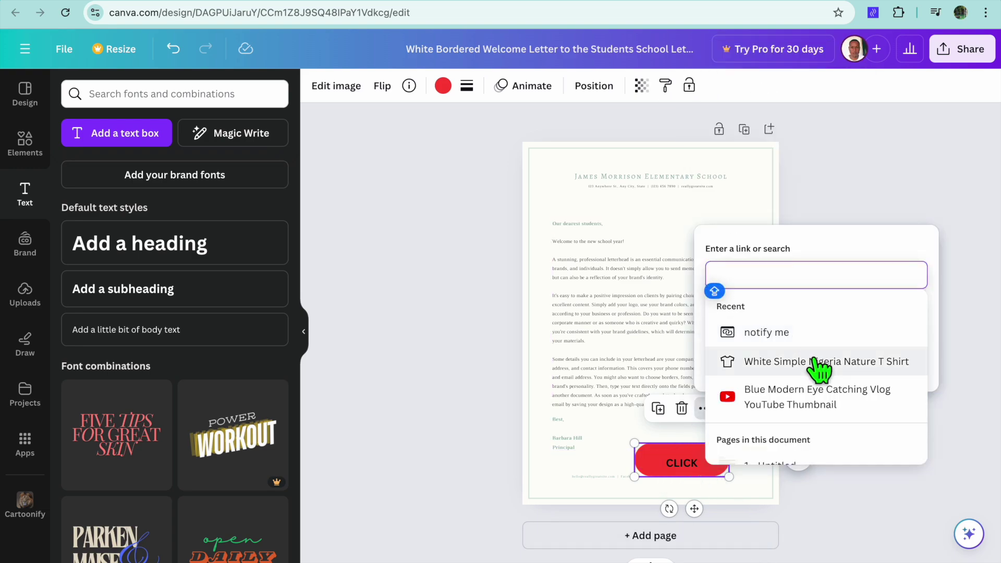
{"action": "scroll", "coordinate": [820, 368], "scroll_direction": "down", "scroll_amount": 1}
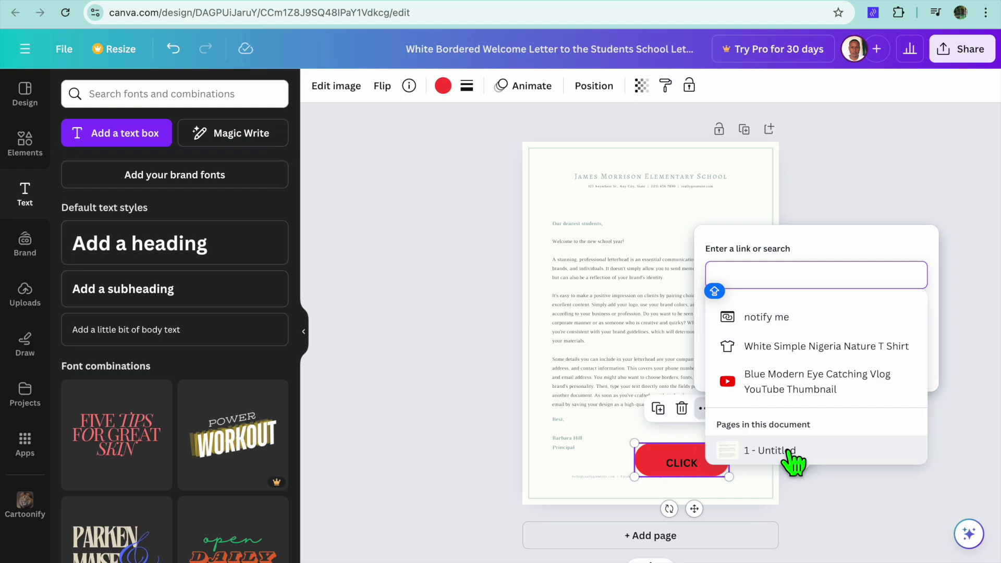
Close the link panel unlinked and duplicate the letter page as Page 2
{"action": "left_click", "coordinate": [969, 299]}
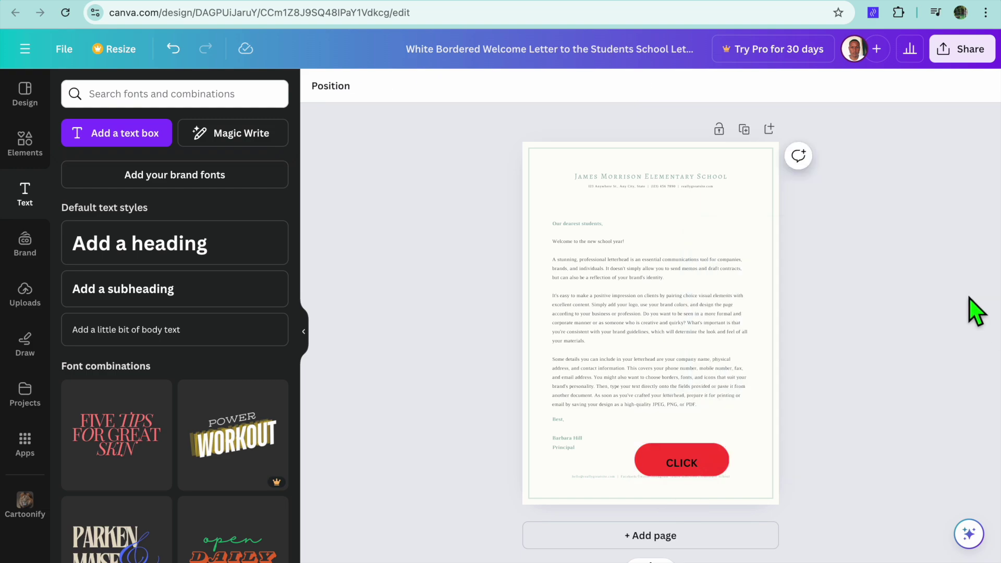
{"action": "left_click", "coordinate": [744, 130]}
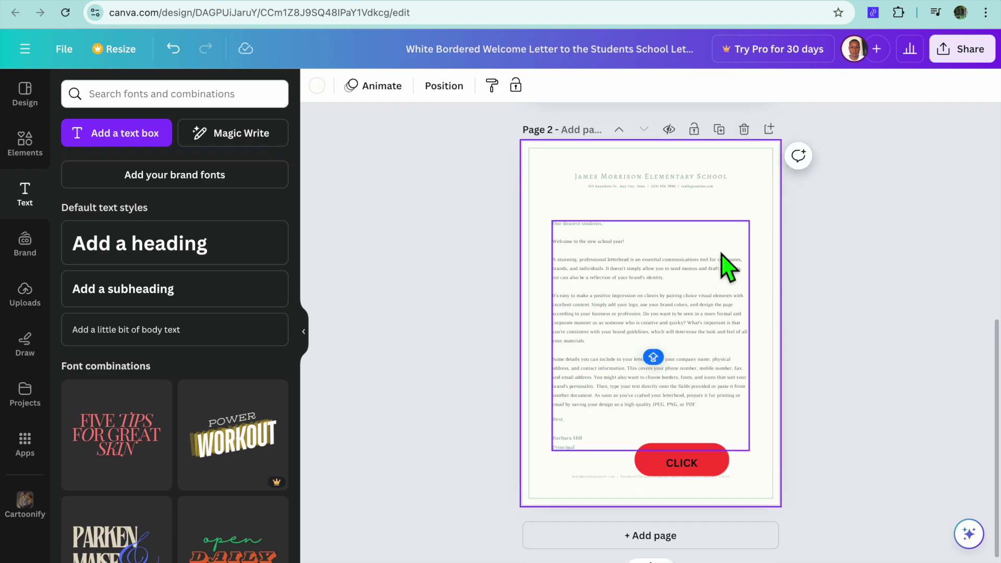
{"action": "scroll", "coordinate": [727, 266], "scroll_direction": "up", "scroll_amount": 3}
{"action": "scroll", "coordinate": [654, 341], "scroll_direction": "up", "scroll_amount": 1}
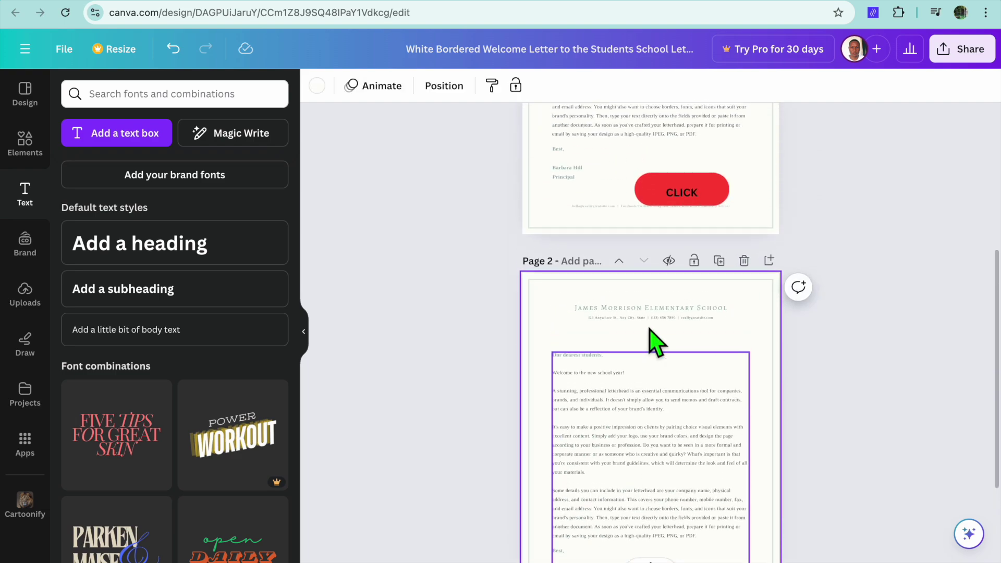
Link the red CLICK button on page 1 to the document's page '2 - Untitled'
{"action": "left_click", "coordinate": [643, 193]}
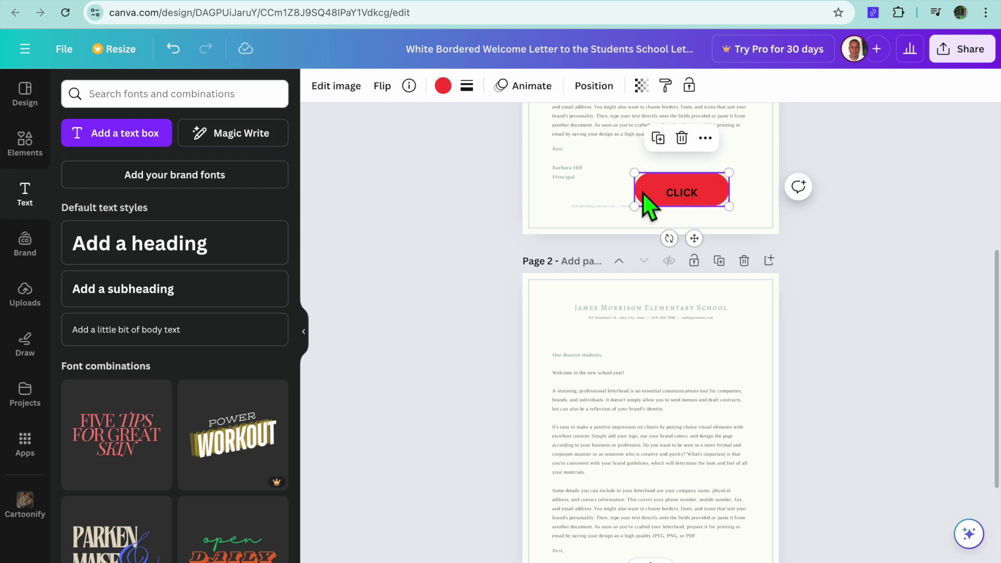
{"action": "left_click", "coordinate": [706, 139]}
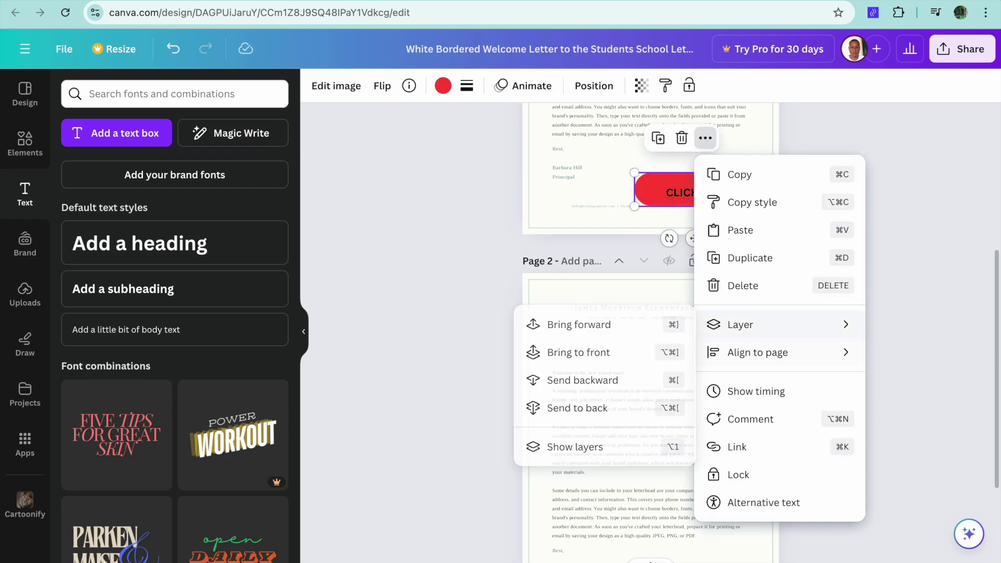
{"action": "left_click", "coordinate": [775, 462]}
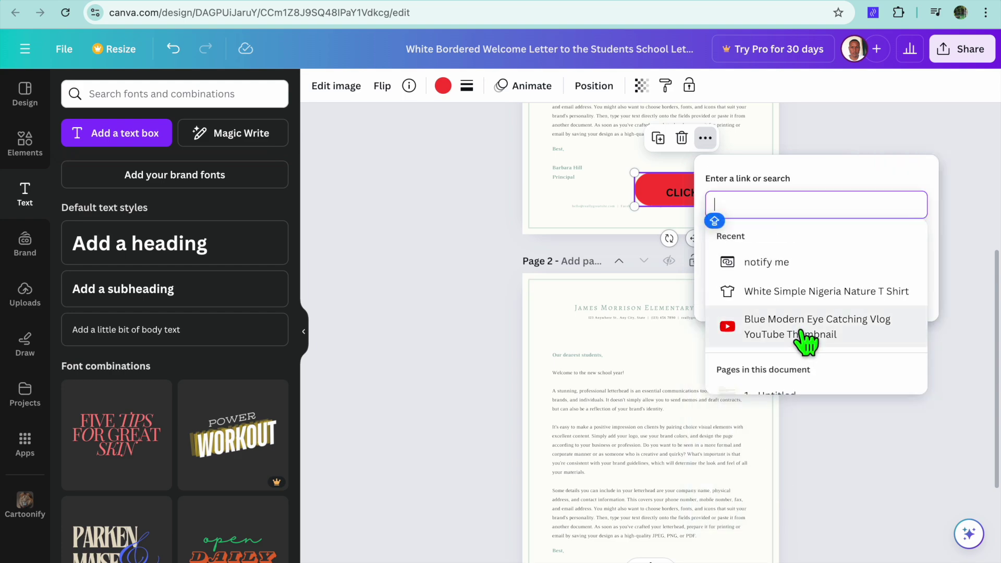
{"action": "scroll", "coordinate": [803, 337], "scroll_direction": "down", "scroll_amount": 2}
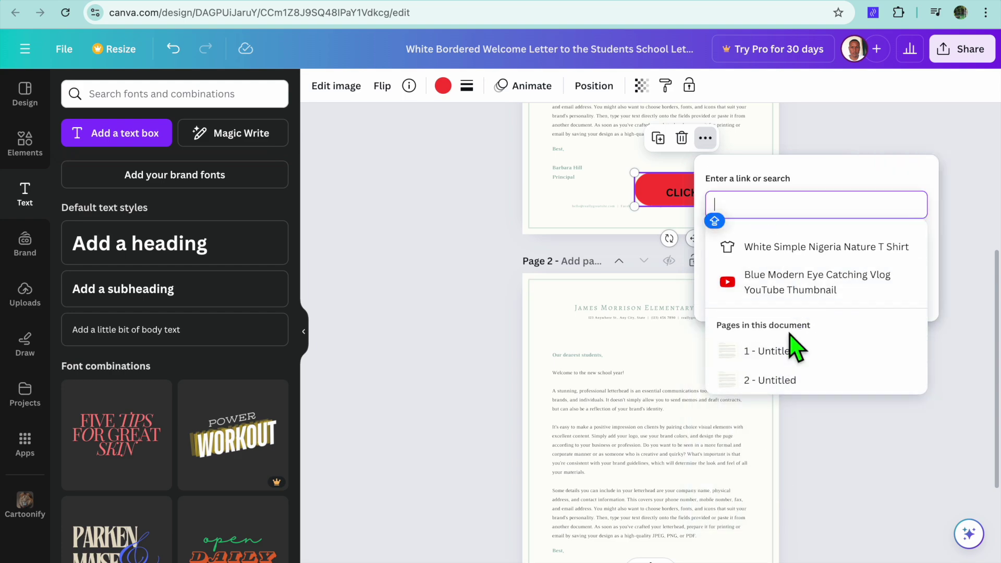
{"action": "left_click", "coordinate": [788, 384]}
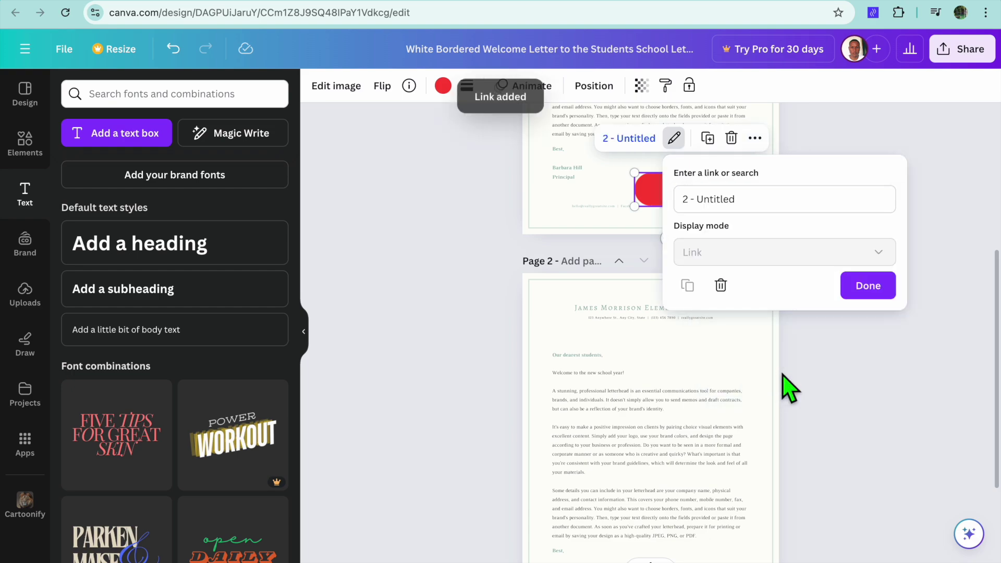
{"action": "left_click", "coordinate": [867, 287]}
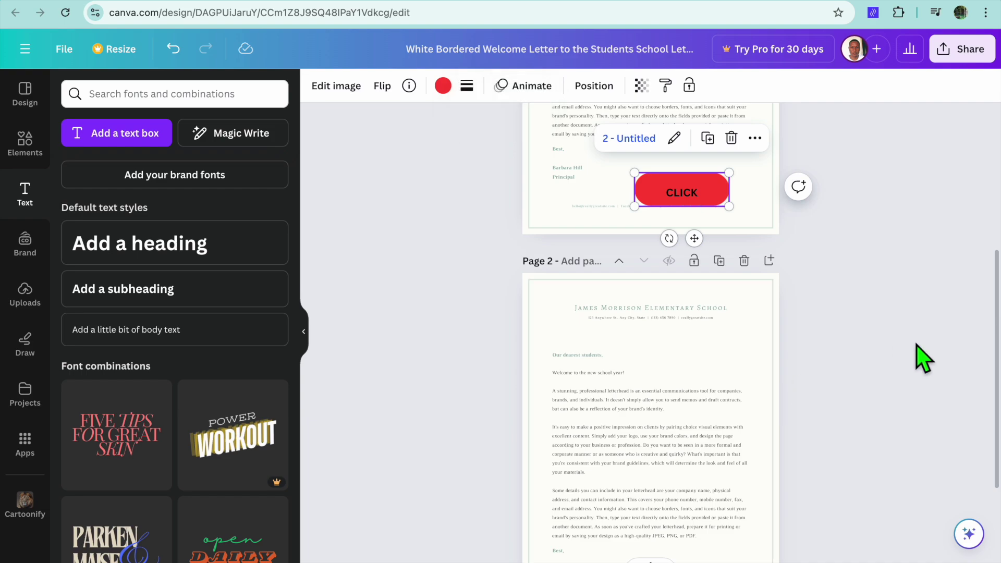
{"action": "left_click", "coordinate": [961, 62]}
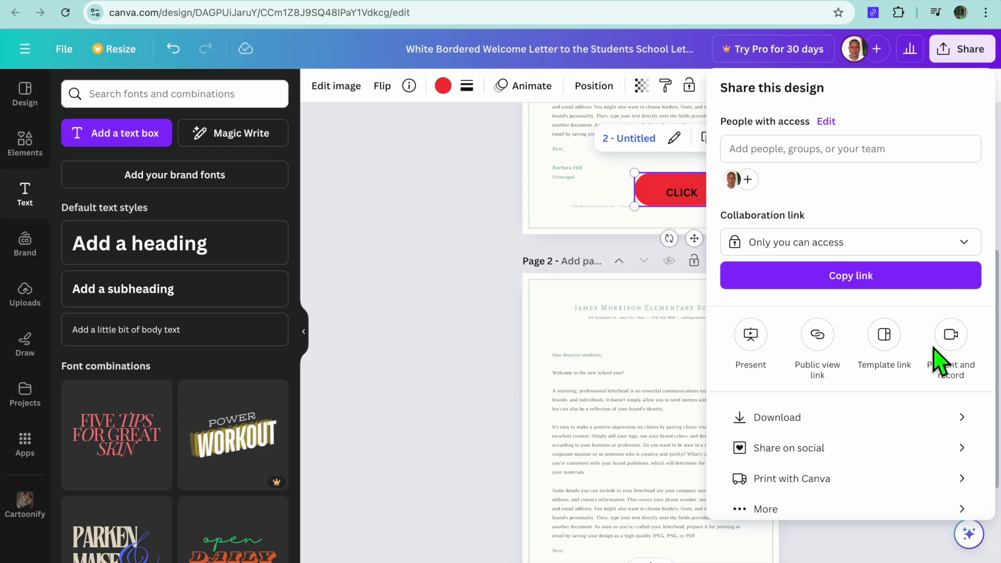
Download all 2 pages as a PDF Standard file named 'White Bordered Welcome Letter to the Students School Letters.pdf'
{"action": "left_click", "coordinate": [869, 436]}
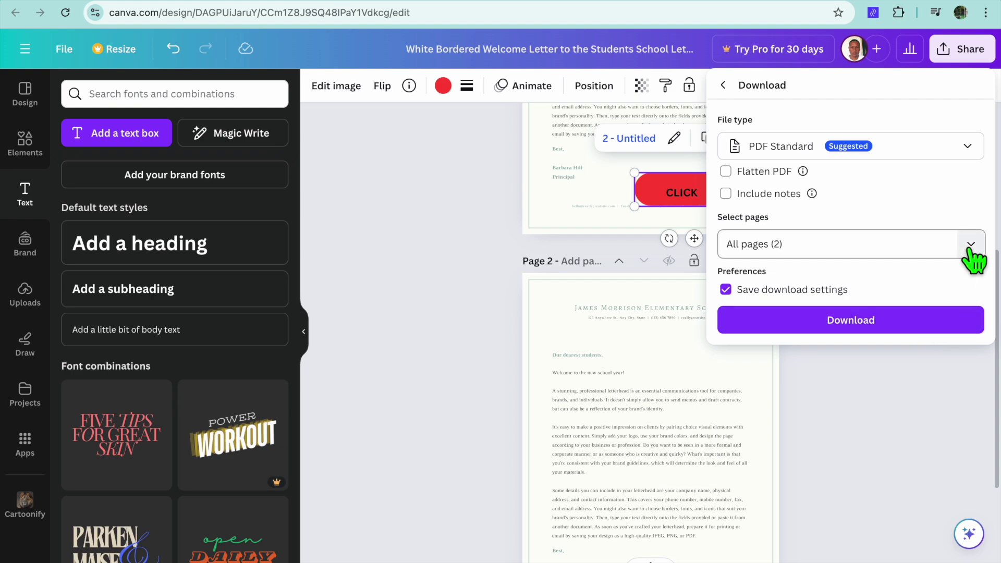
{"action": "left_click", "coordinate": [909, 327]}
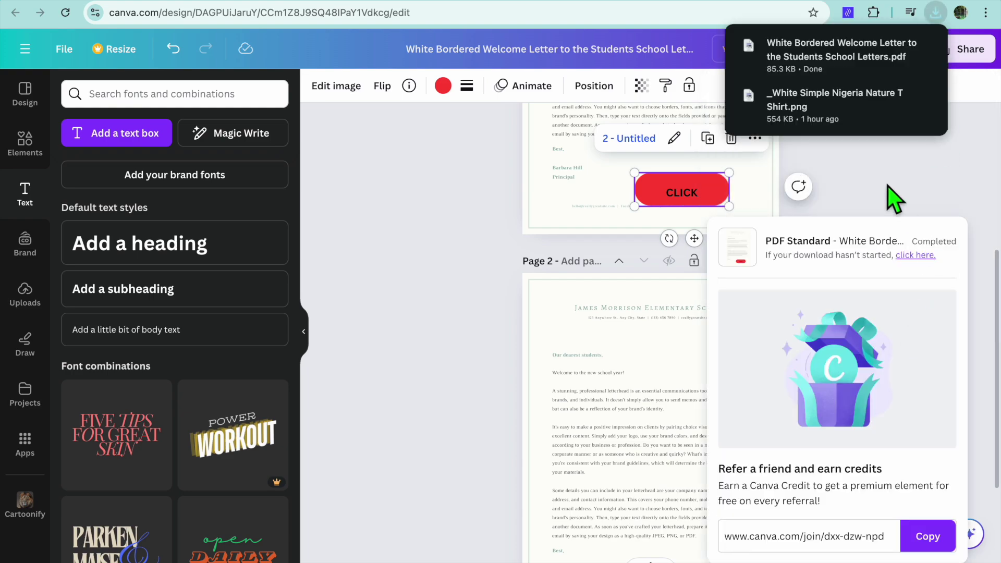
Open the downloaded letter PDF in Chrome and check that page 1's CLICK button jumps to page 2
{"action": "left_click", "coordinate": [853, 48]}
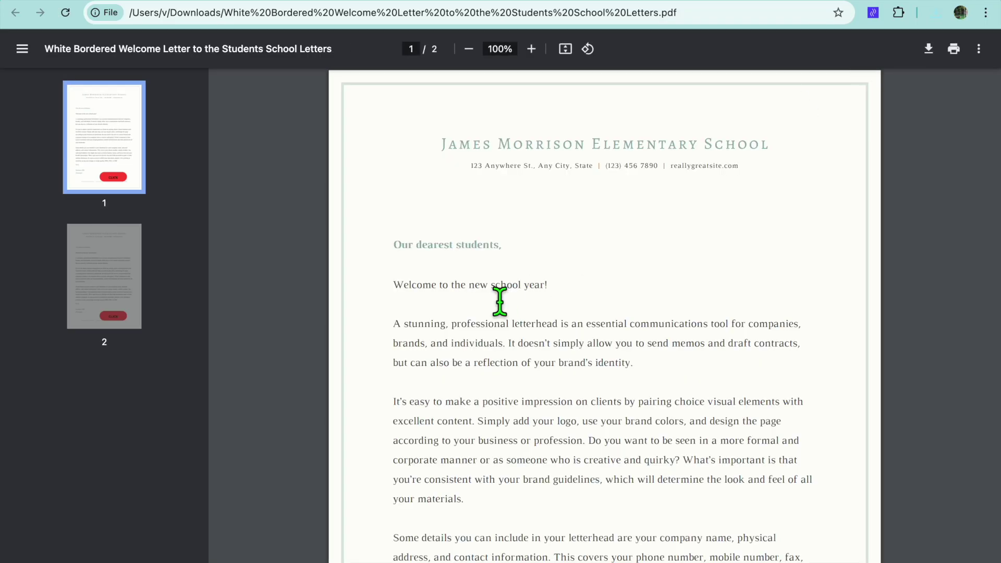
{"action": "scroll", "coordinate": [500, 301], "scroll_direction": "down", "scroll_amount": 15}
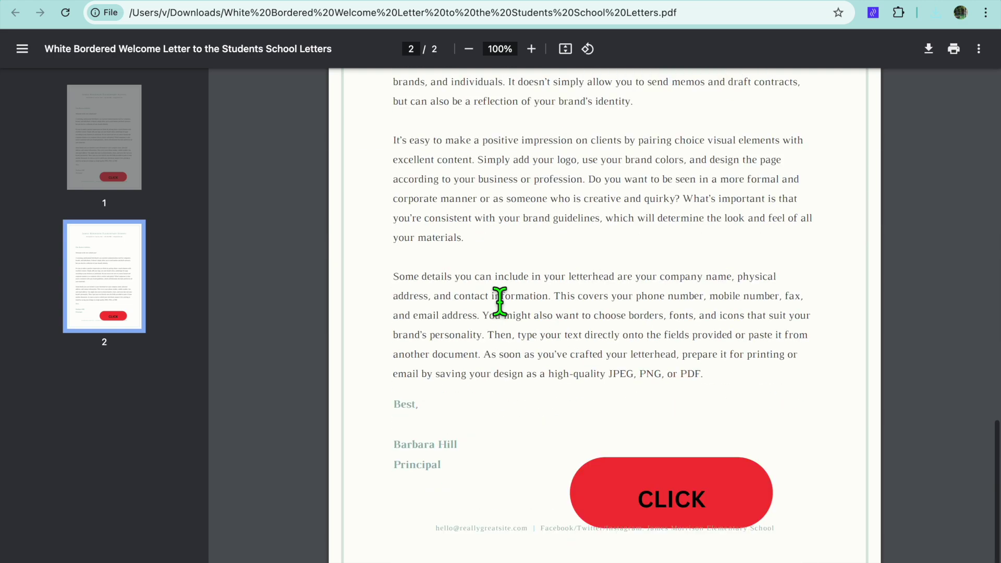
{"action": "scroll", "coordinate": [499, 301], "scroll_direction": "up", "scroll_amount": 10}
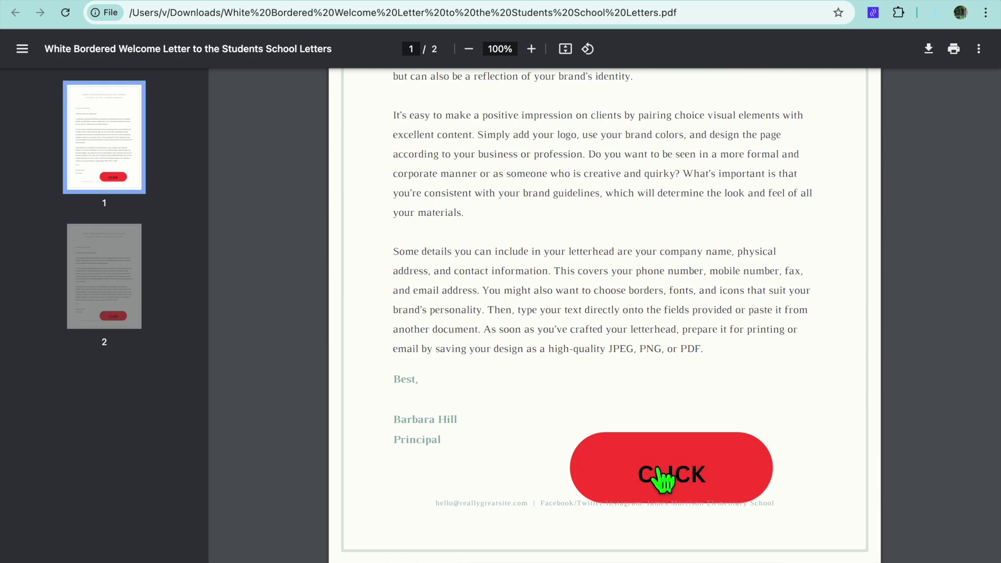
{"action": "left_click", "coordinate": [662, 477]}
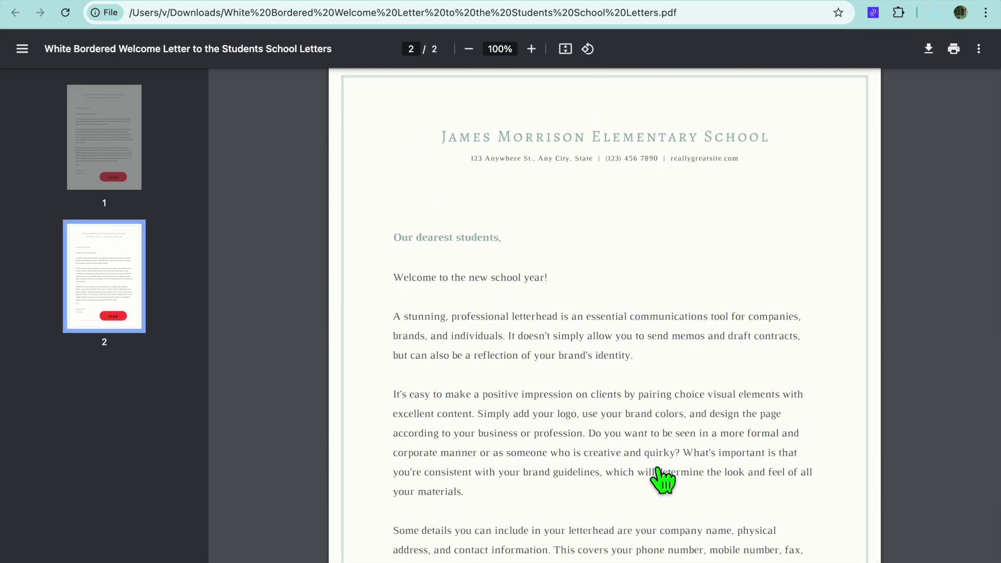
Test the CLICK button twice more, confirming each time it lands on page 2
{"action": "scroll", "coordinate": [663, 476], "scroll_direction": "up", "scroll_amount": 9}
{"action": "left_click", "coordinate": [670, 441]}
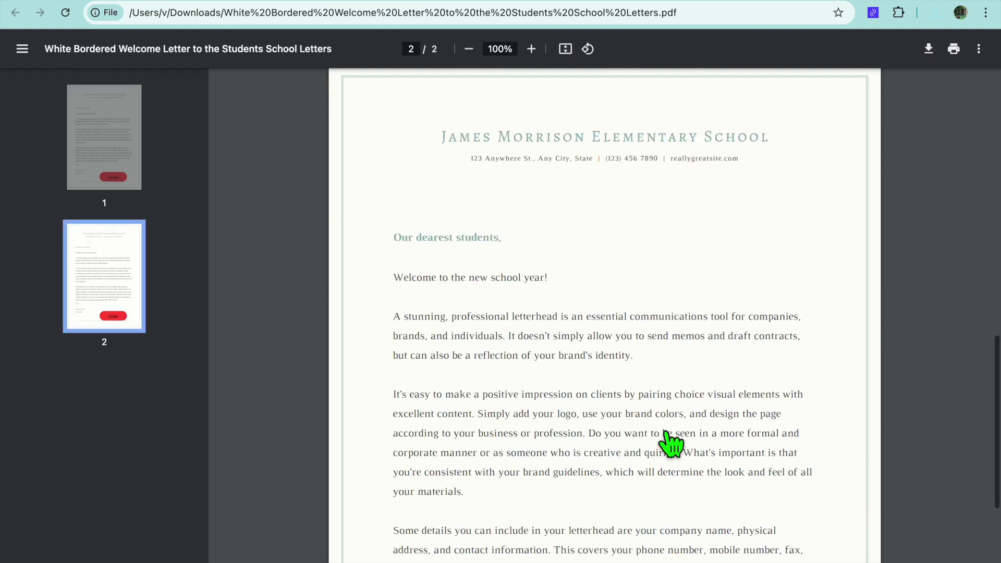
{"action": "scroll", "coordinate": [671, 443], "scroll_direction": "down", "scroll_amount": 5}
{"action": "scroll", "coordinate": [671, 444], "scroll_direction": "up", "scroll_amount": 13}
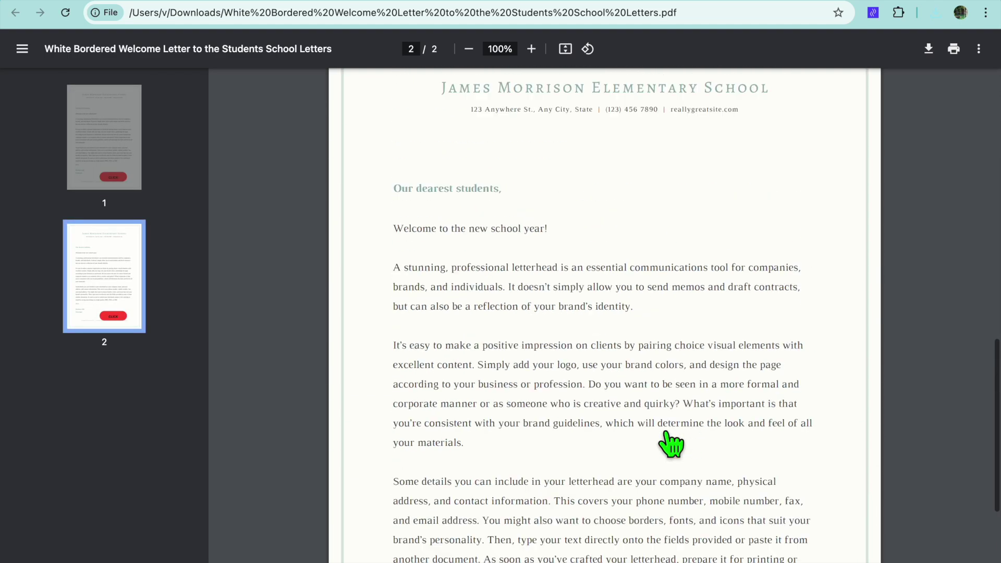
{"action": "left_click", "coordinate": [669, 422]}
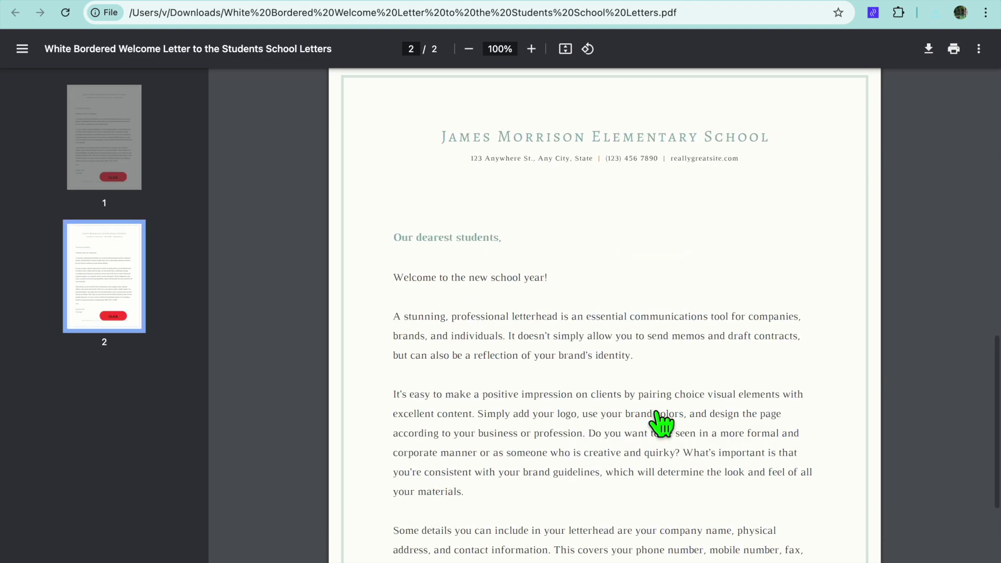